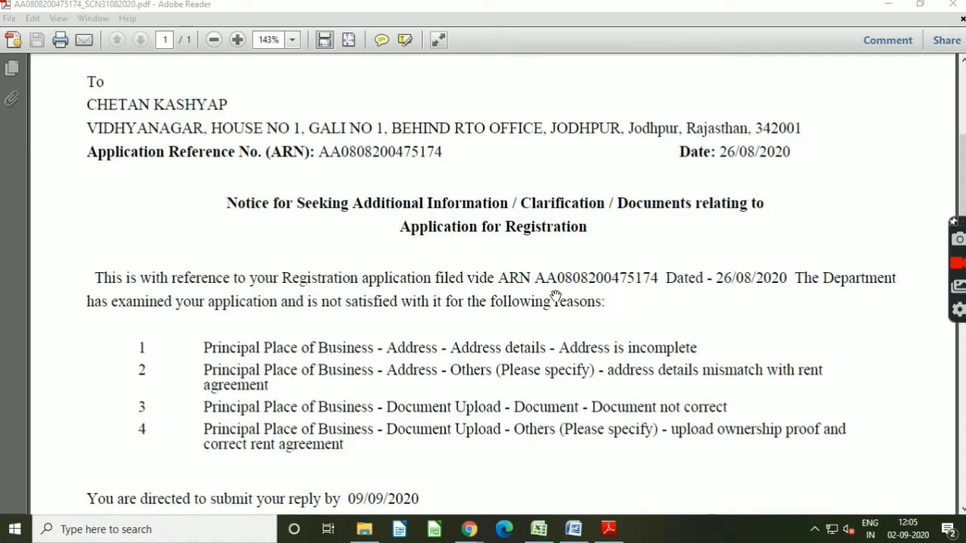
Step: Read through the GST notice's listed reasons and reply deadline
{"action": "scroll", "coordinate": [555, 296], "scroll_direction": "down", "scroll_amount": 2}
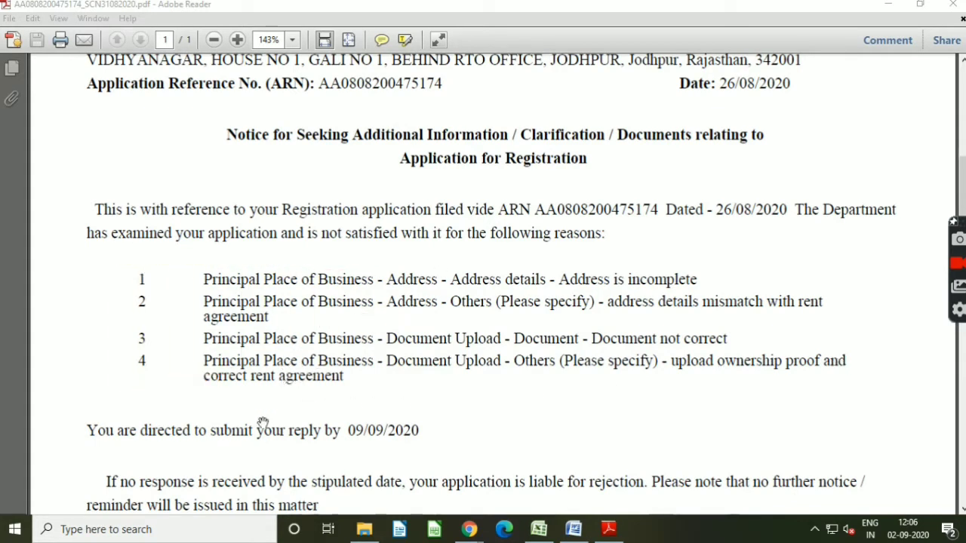
{"action": "scroll", "coordinate": [259, 428], "scroll_direction": "down", "scroll_amount": 2}
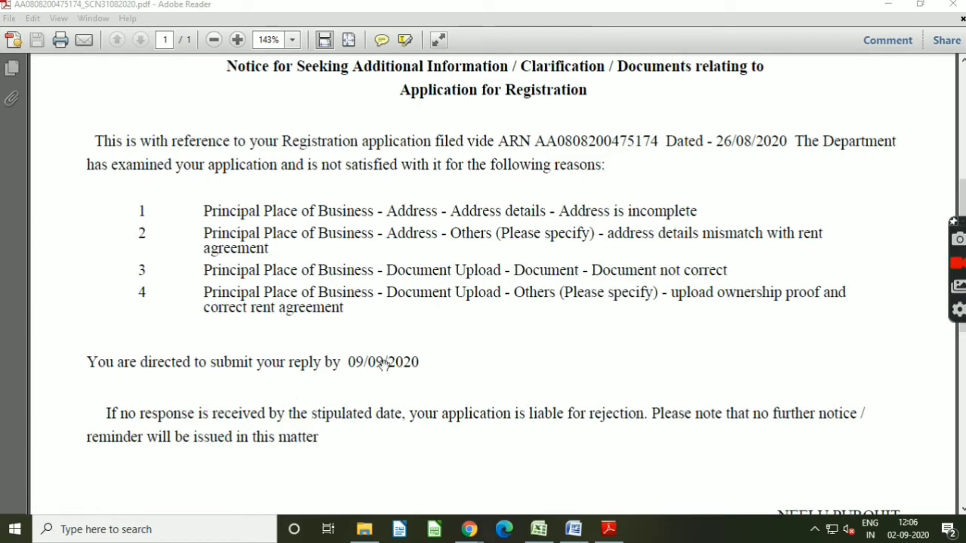
{"action": "scroll", "coordinate": [366, 393], "scroll_direction": "down", "scroll_amount": 3}
{"action": "scroll", "coordinate": [366, 392], "scroll_direction": "down", "scroll_amount": 1}
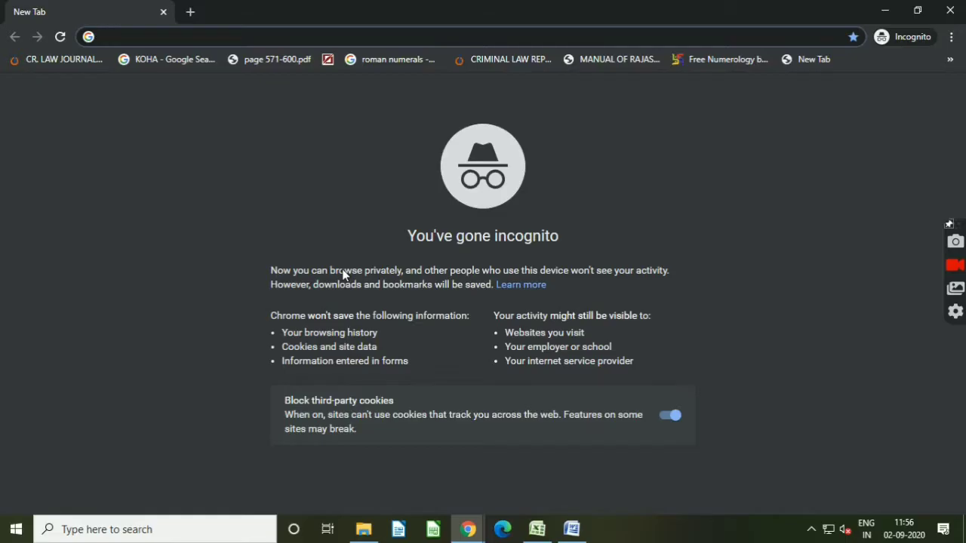
Step: Switch to the browser and open gst.gov.in
{"action": "type", "text": "GST.gov.in"}
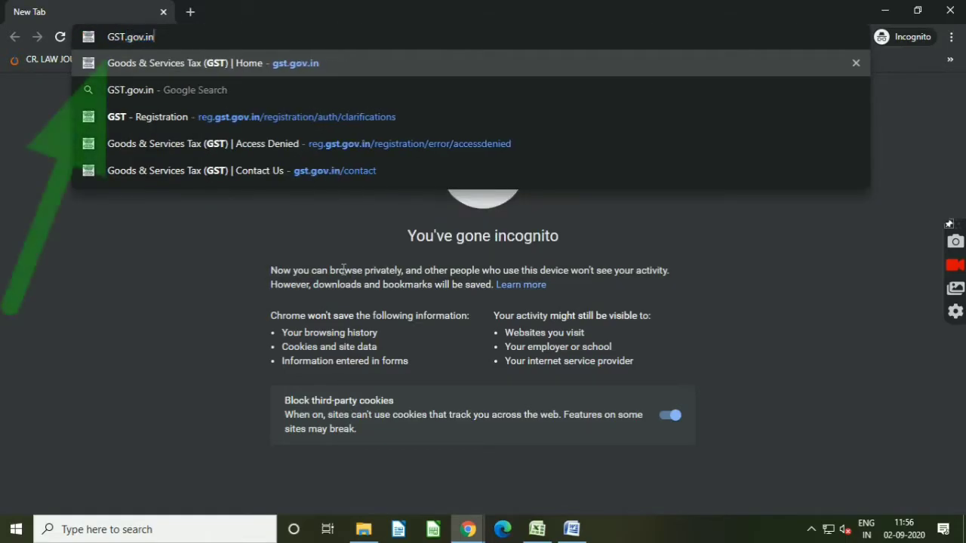
{"action": "key", "text": "Return"}
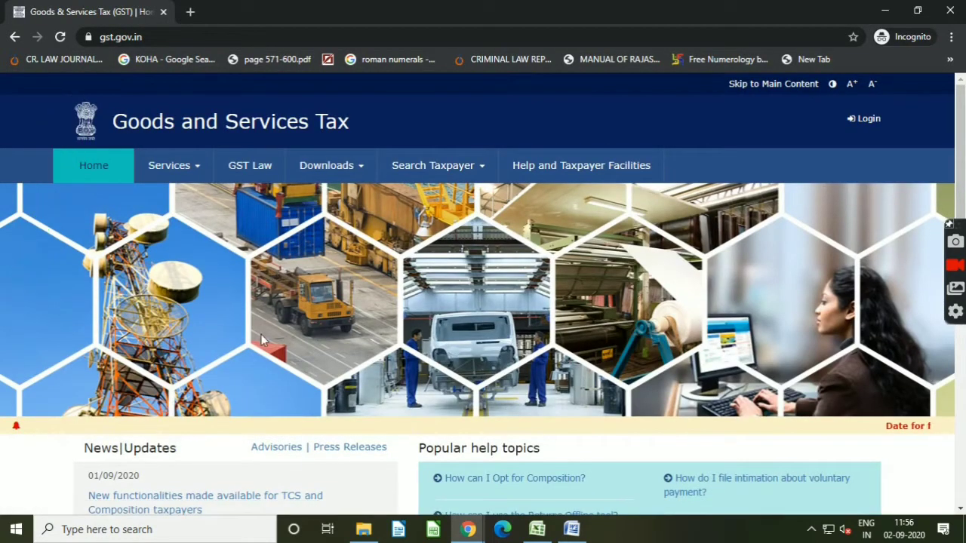
Step: Open the New Registration page from the Services menu
{"action": "scroll", "coordinate": [261, 334], "scroll_direction": "down", "scroll_amount": 2}
{"action": "scroll", "coordinate": [261, 335], "scroll_direction": "up", "scroll_amount": 2}
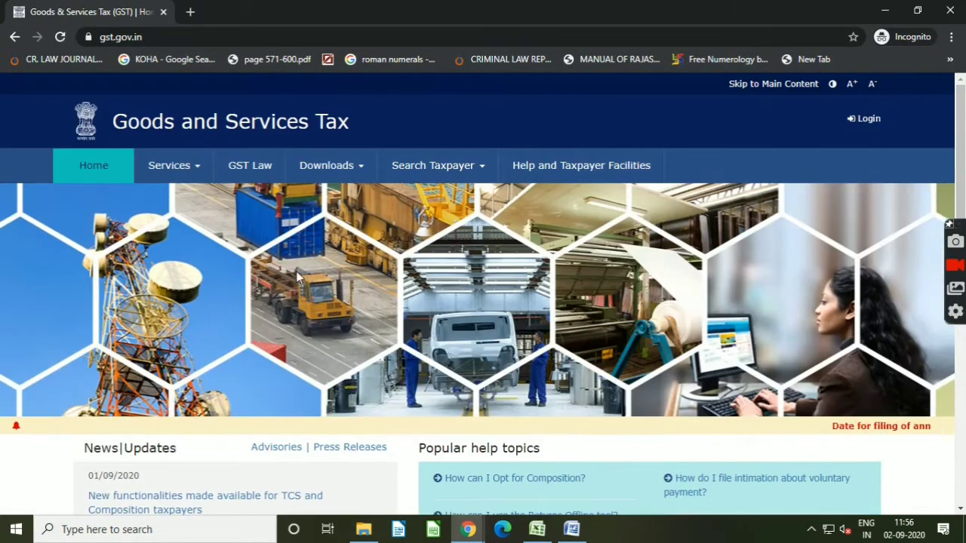
{"action": "left_click", "coordinate": [194, 173]}
{"action": "mouse_move", "coordinate": [93, 200]}
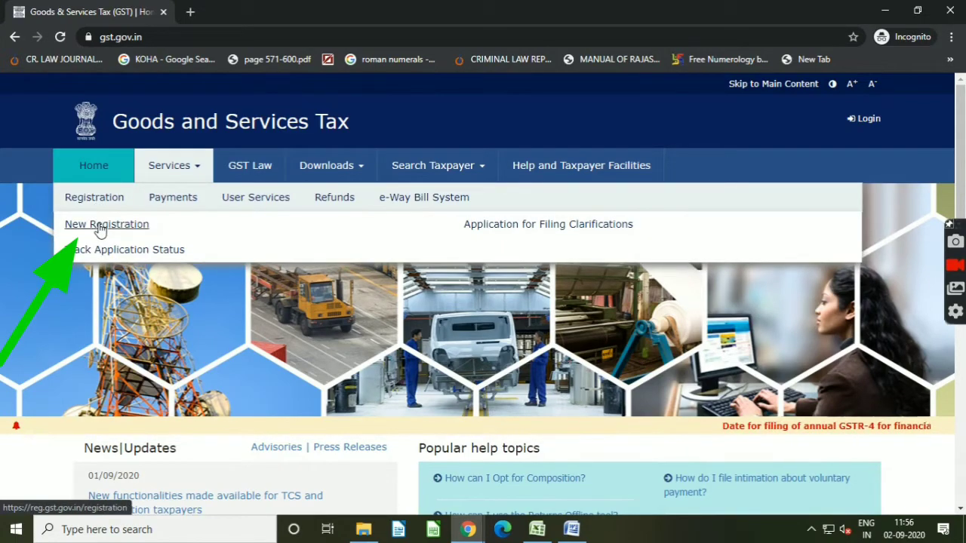
{"action": "left_click", "coordinate": [98, 225]}
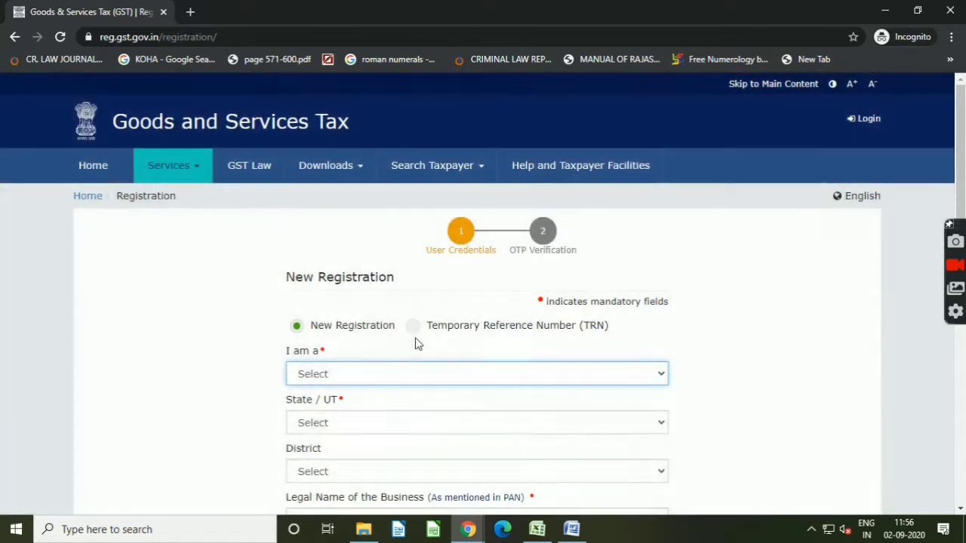
Step: Choose the Temporary Reference Number (TRN) option, enter the TRN and the captcha characters, and proceed
{"action": "left_click", "coordinate": [412, 326]}
{"action": "left_click", "coordinate": [416, 376]}
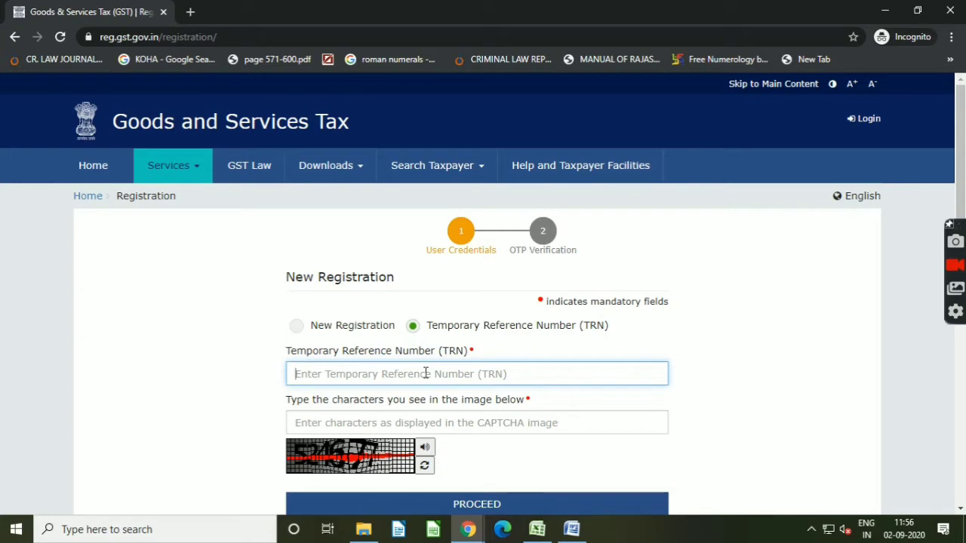
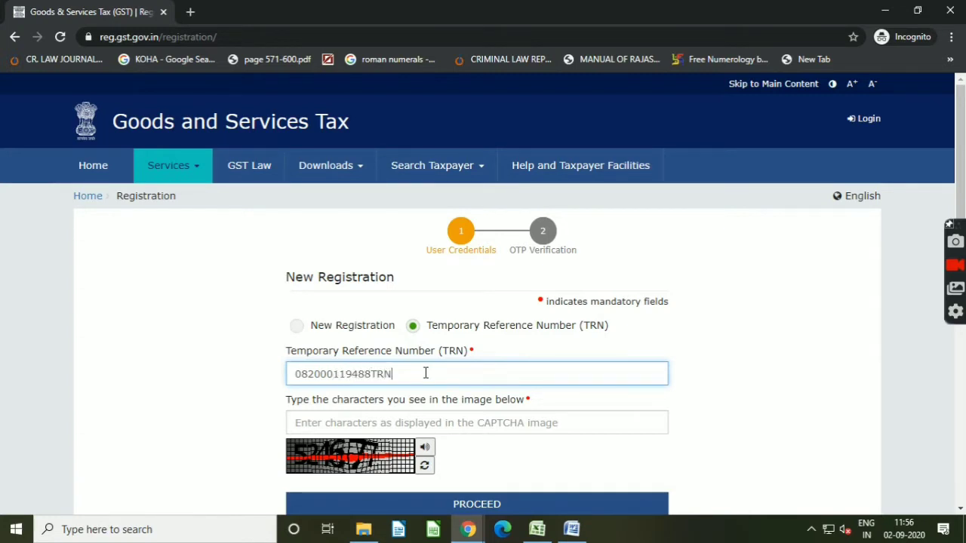
{"action": "key", "text": "Tab"}
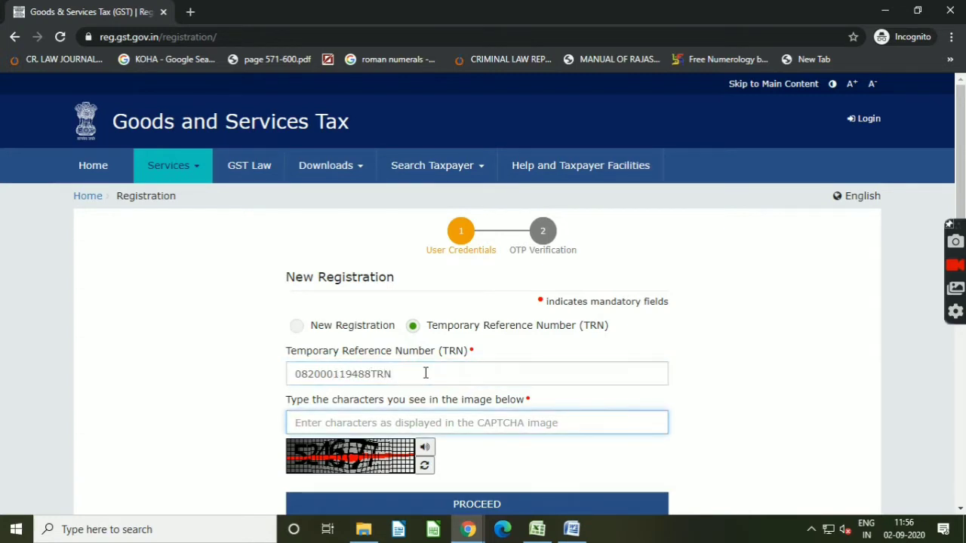
{"action": "type", "text": "524677"}
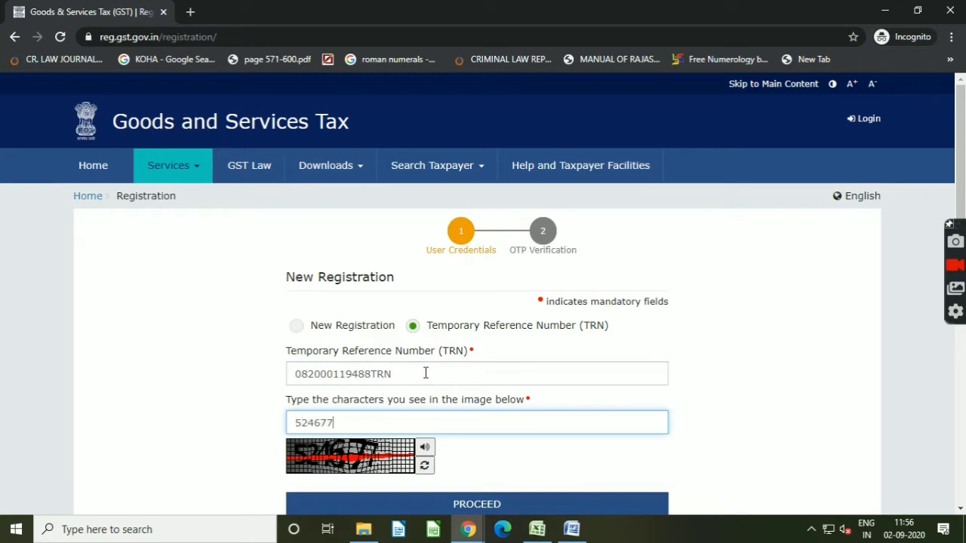
{"action": "scroll", "coordinate": [384, 371], "scroll_direction": "down", "scroll_amount": 1}
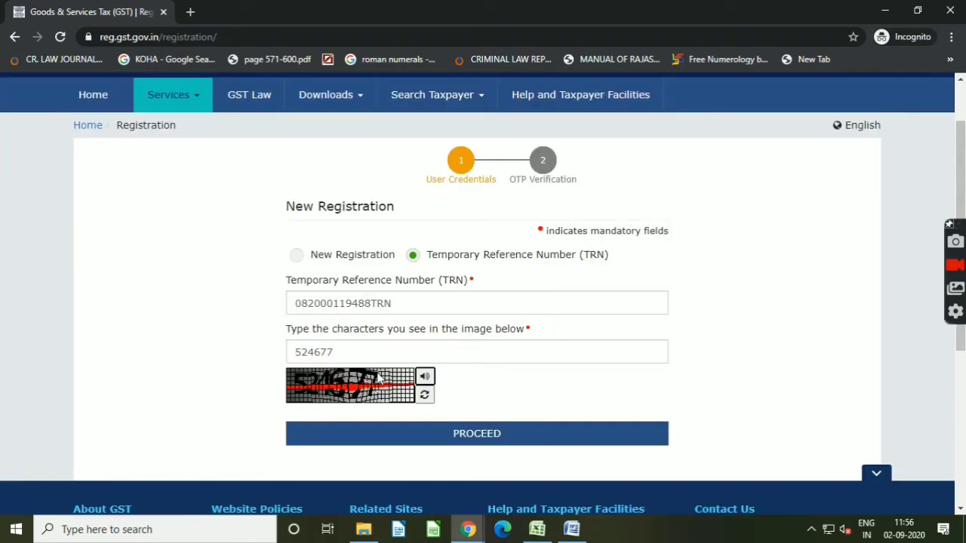
{"action": "left_click", "coordinate": [443, 435]}
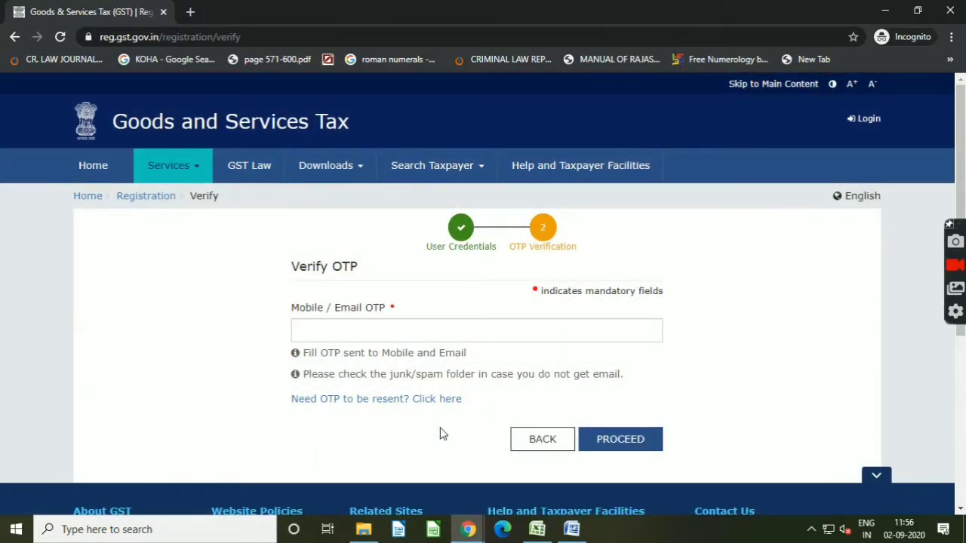
Step: Enter the mobile / email OTP and proceed
{"action": "left_click", "coordinate": [403, 333]}
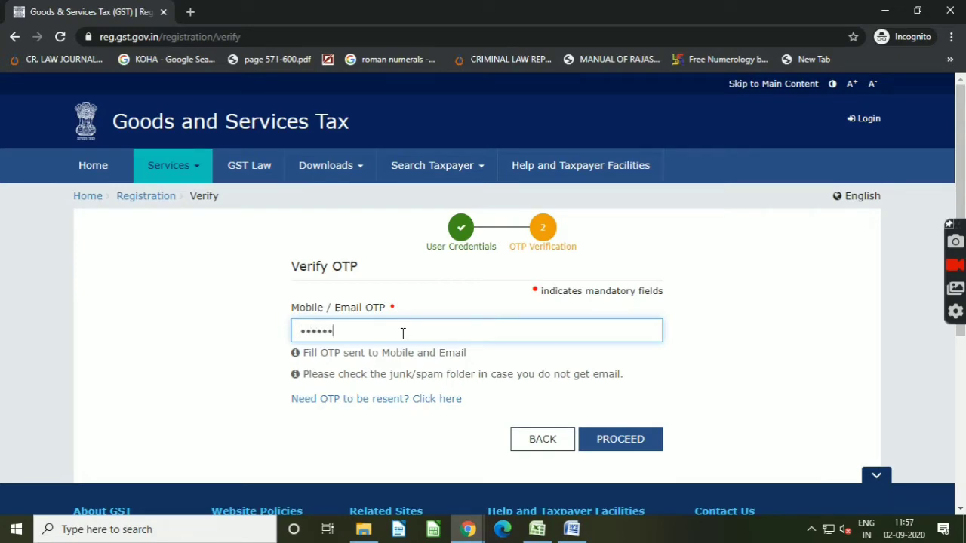
{"action": "left_click", "coordinate": [614, 444]}
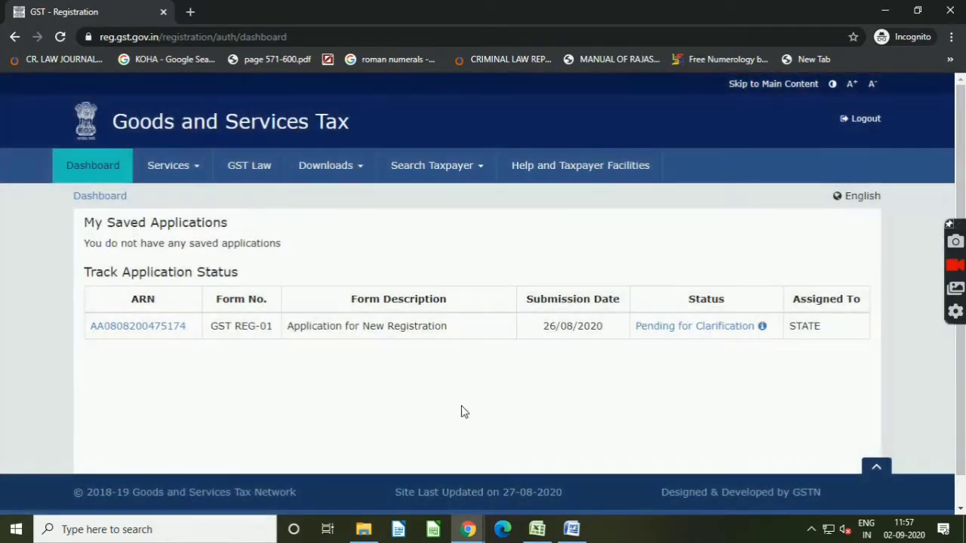
Step: Open Application for Filing Clarifications from the Services menu
{"action": "left_click", "coordinate": [194, 175]}
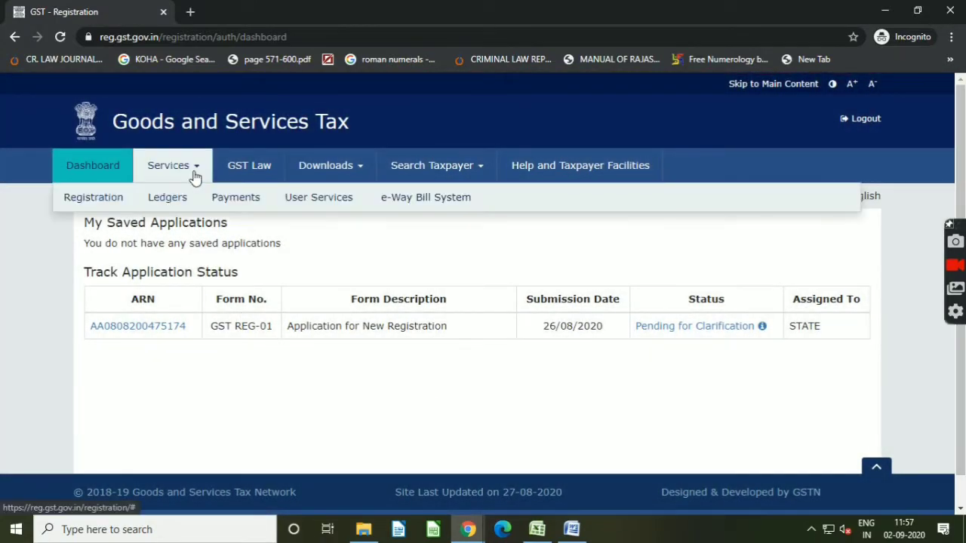
{"action": "mouse_move", "coordinate": [106, 201]}
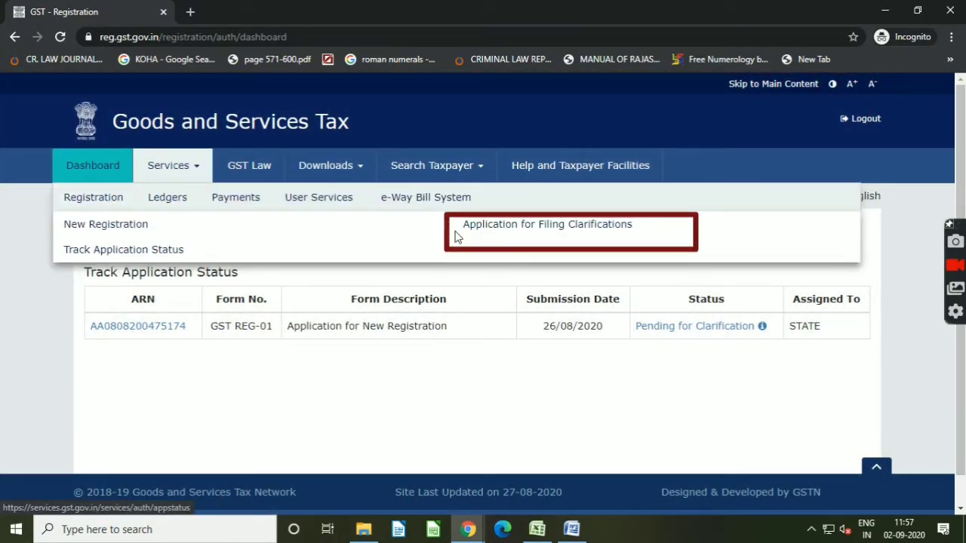
{"action": "left_click", "coordinate": [532, 227]}
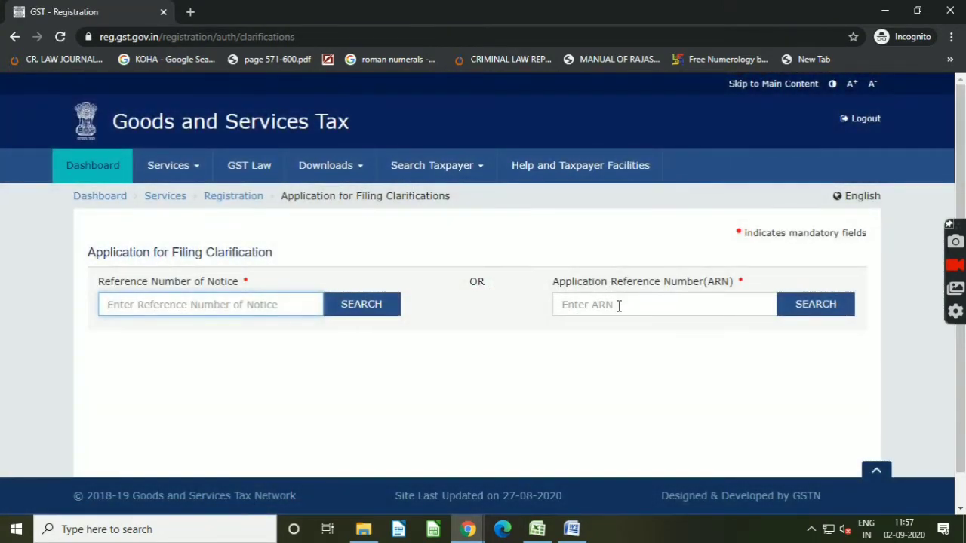
Step: Search for the application by entering its Application Reference Number (ARN) from the notice
{"action": "left_click", "coordinate": [617, 304]}
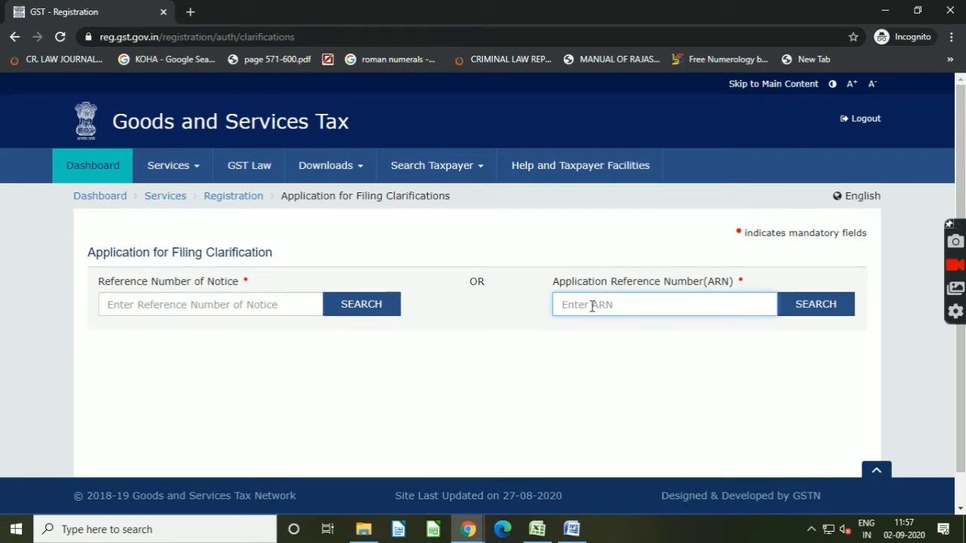
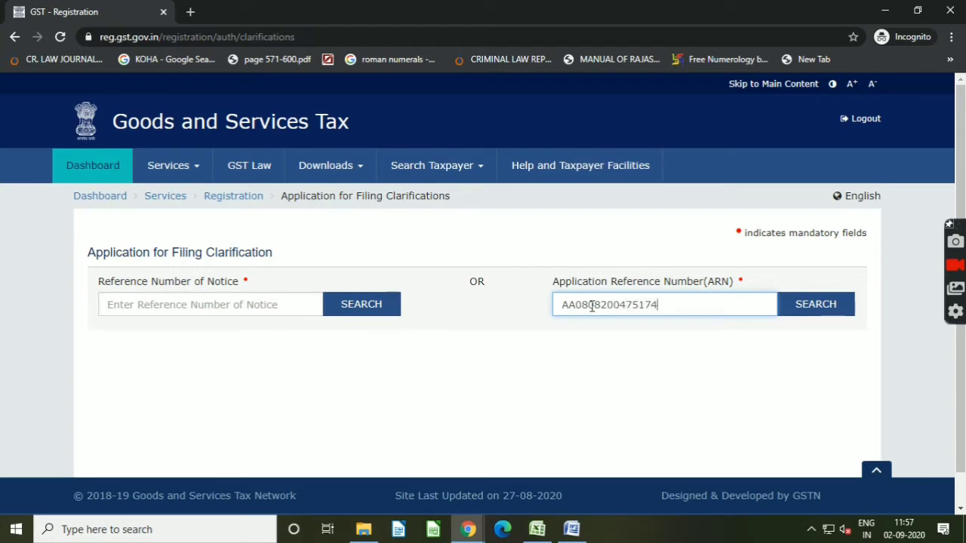
{"action": "left_click", "coordinate": [805, 305]}
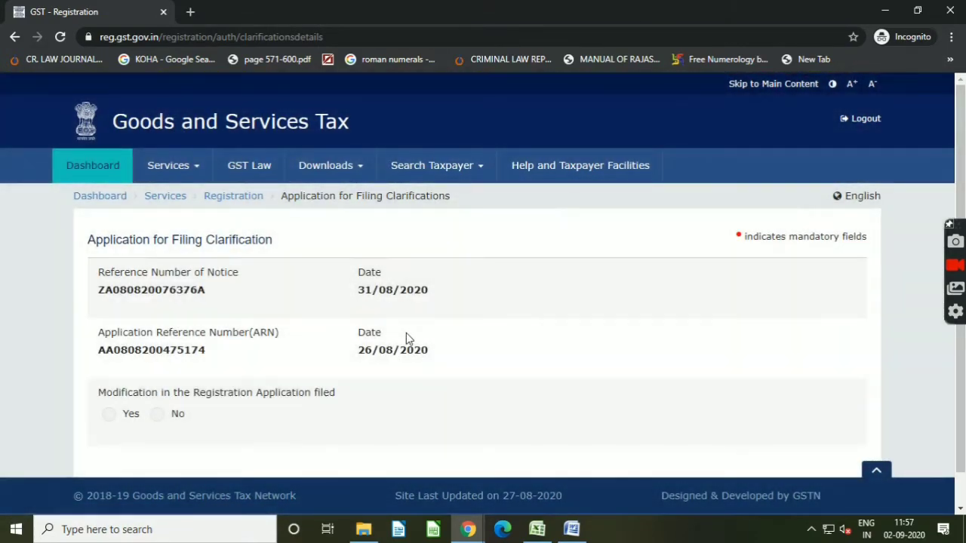
Step: Answer Yes to modification in the registration application filed and proceed
{"action": "scroll", "coordinate": [405, 338], "scroll_direction": "down", "scroll_amount": 1}
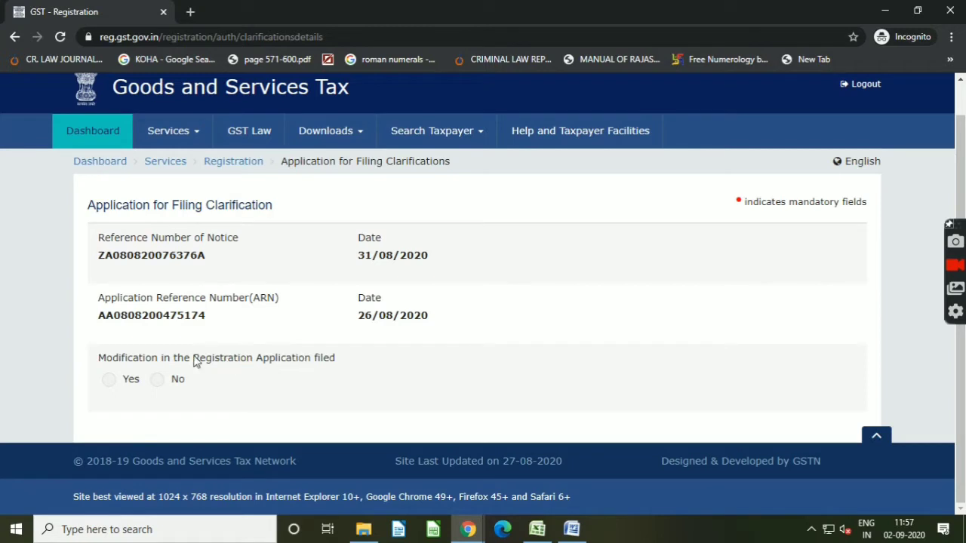
{"action": "left_click_drag", "start_coordinate": [116, 255], "coordinate": [181, 261]}
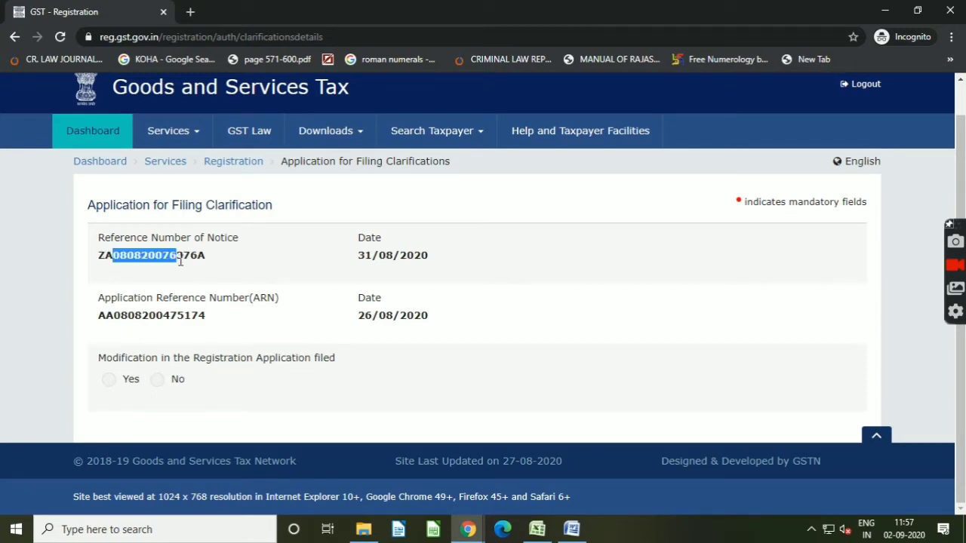
{"action": "left_click", "coordinate": [360, 273]}
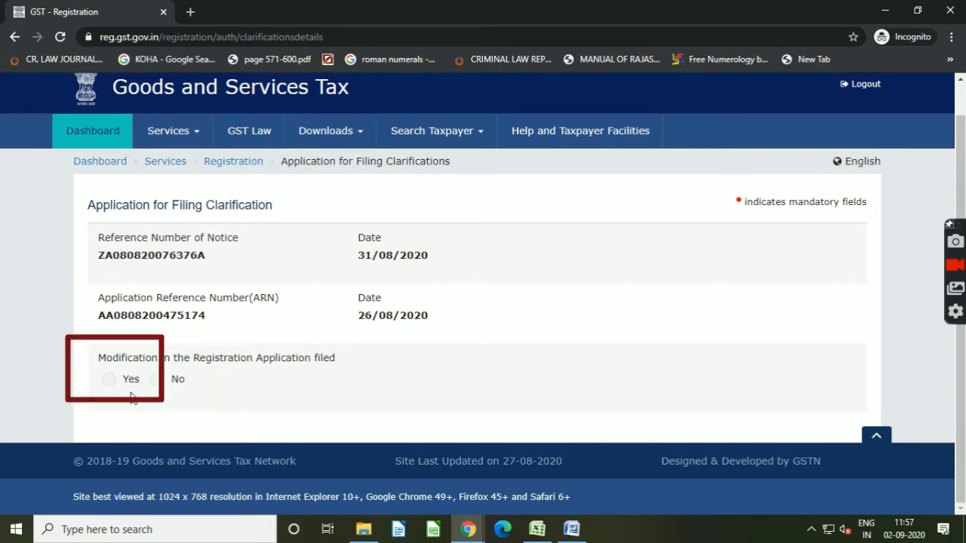
{"action": "left_click", "coordinate": [109, 381]}
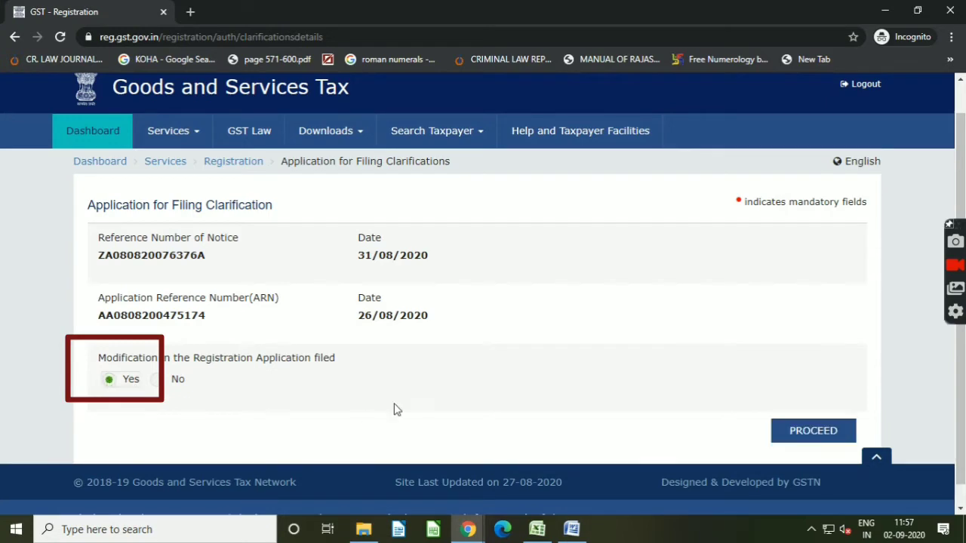
{"action": "scroll", "coordinate": [398, 408], "scroll_direction": "down", "scroll_amount": 1}
{"action": "left_click", "coordinate": [788, 416]}
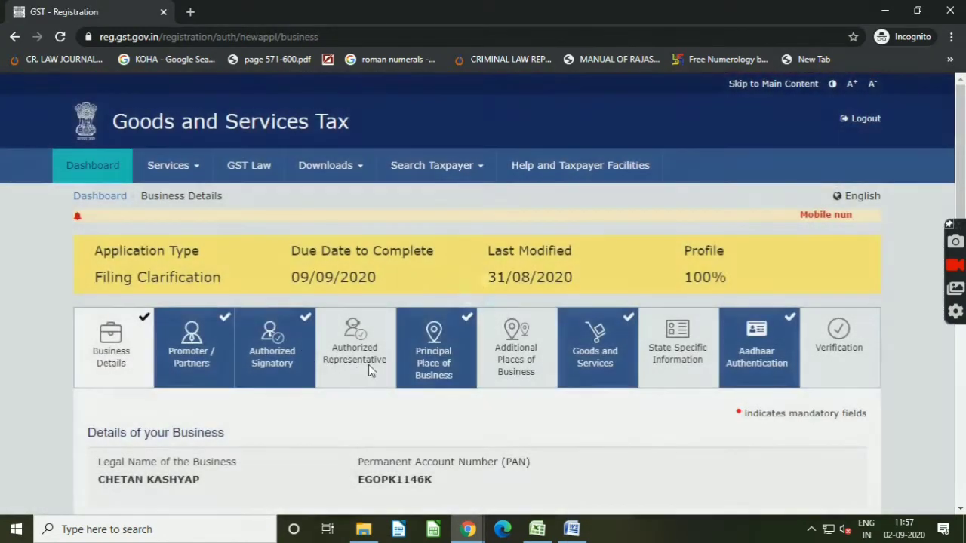
Step: Open the Principal Place of Business section and replace the Building No. / Flat No. with the new house number
{"action": "scroll", "coordinate": [369, 365], "scroll_direction": "down", "scroll_amount": 2}
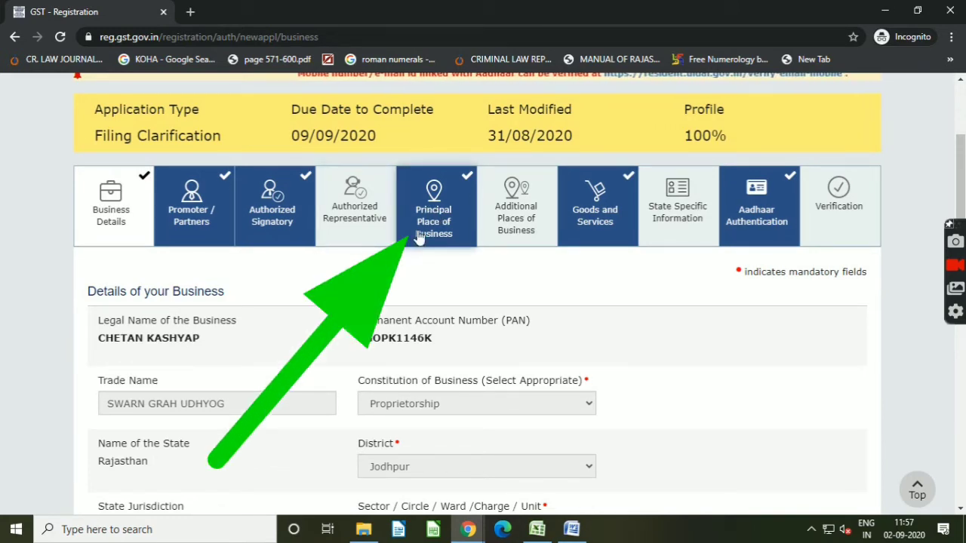
{"action": "left_click", "coordinate": [443, 200]}
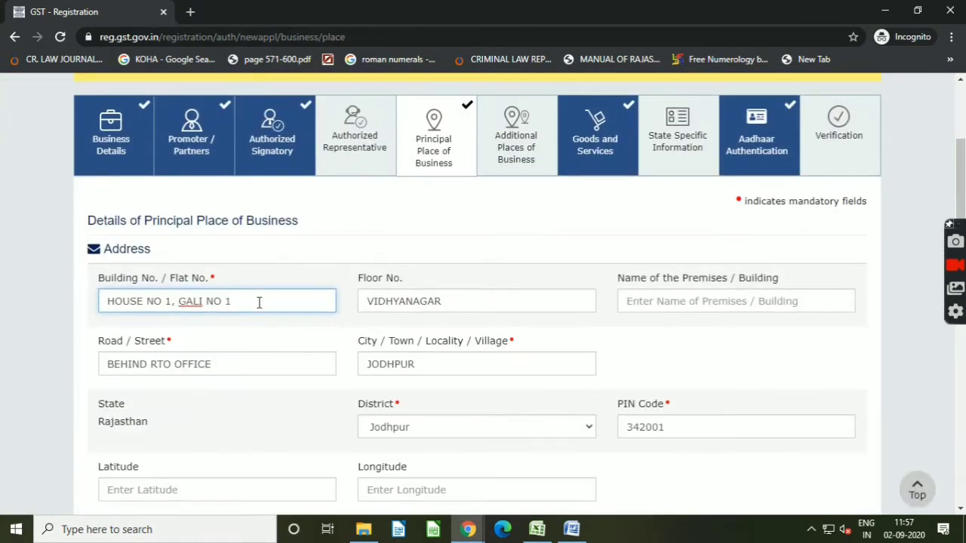
{"action": "left_click_drag", "start_coordinate": [259, 302], "coordinate": [42, 305]}
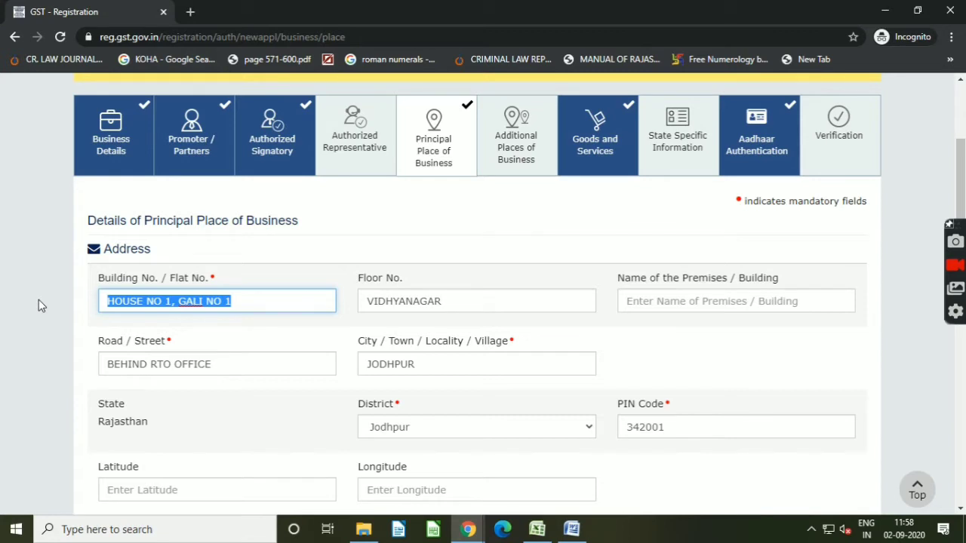
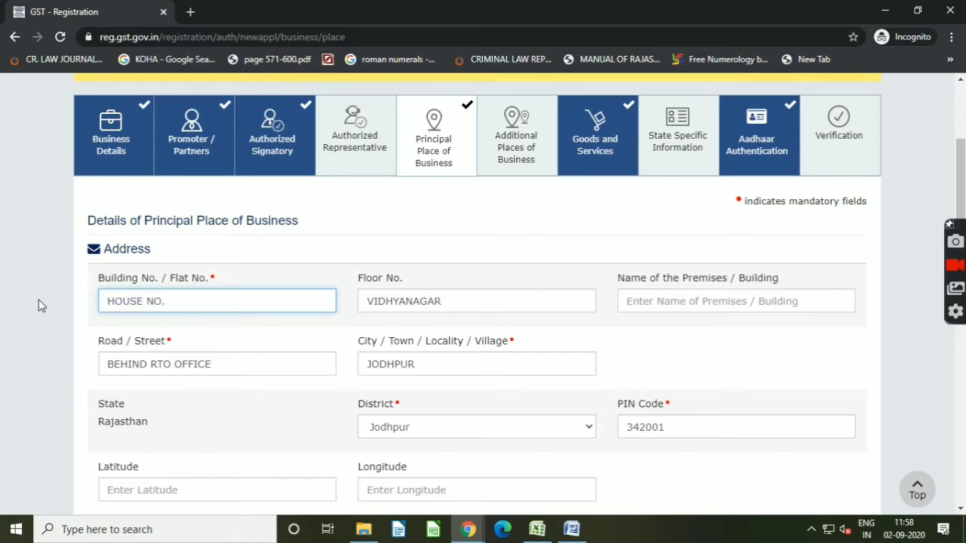
{"action": "key", "text": "Tab"}
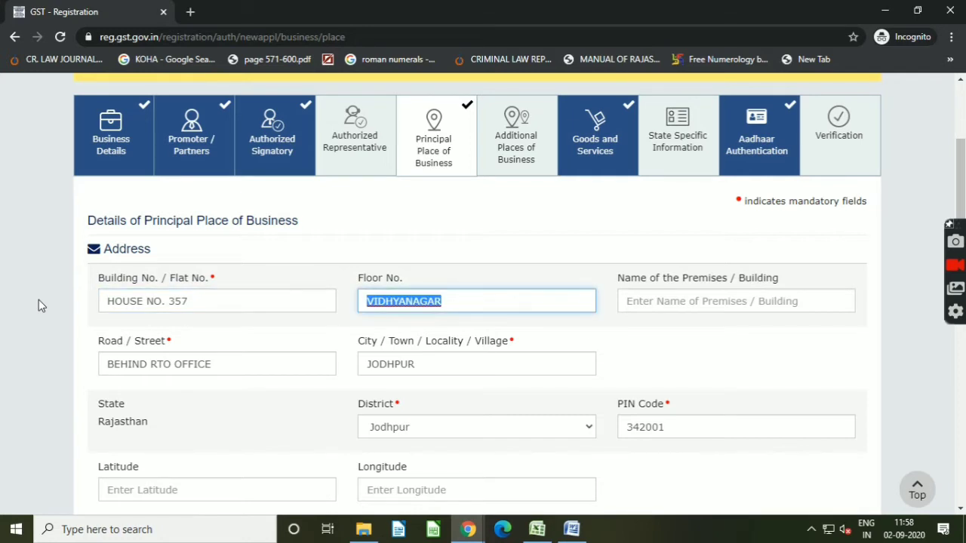
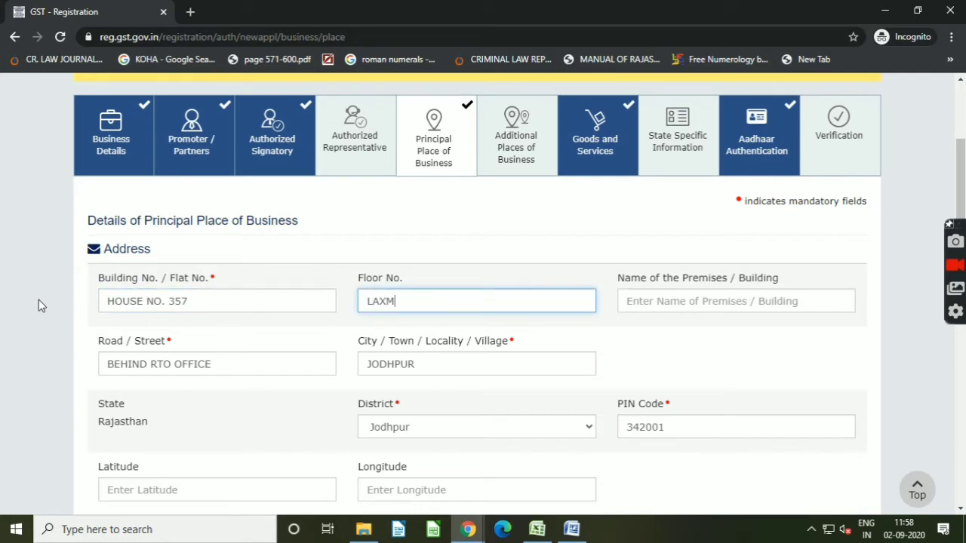
{"action": "key", "text": "Tab"}
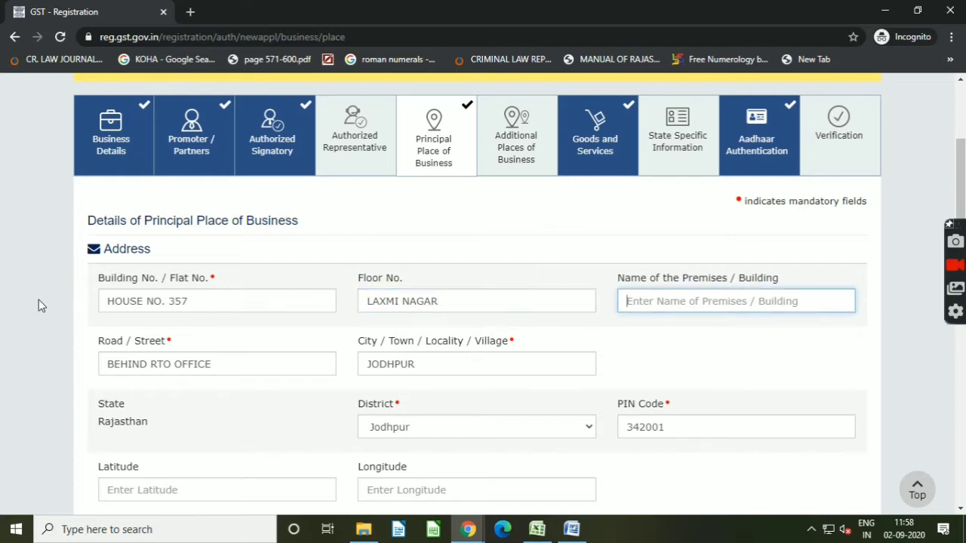
{"action": "key", "text": "Tab"}
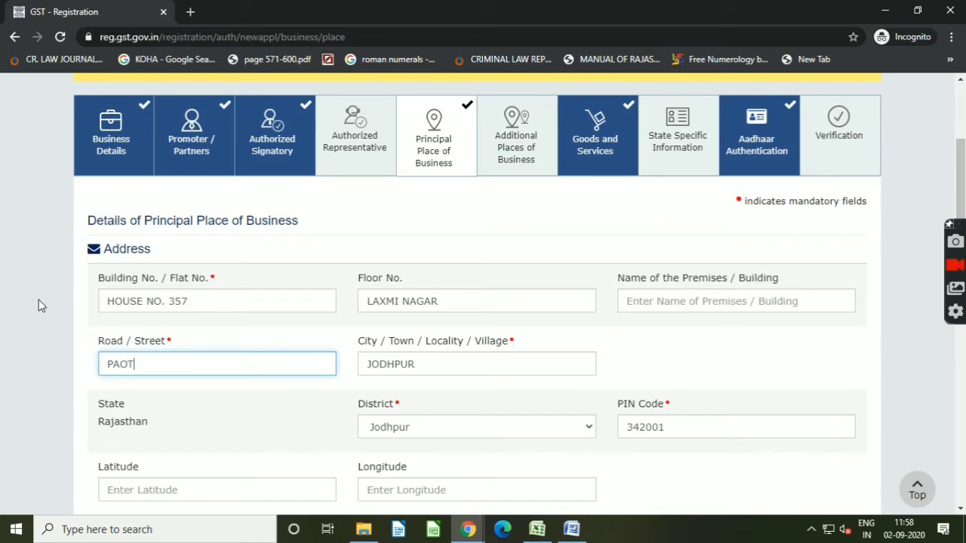
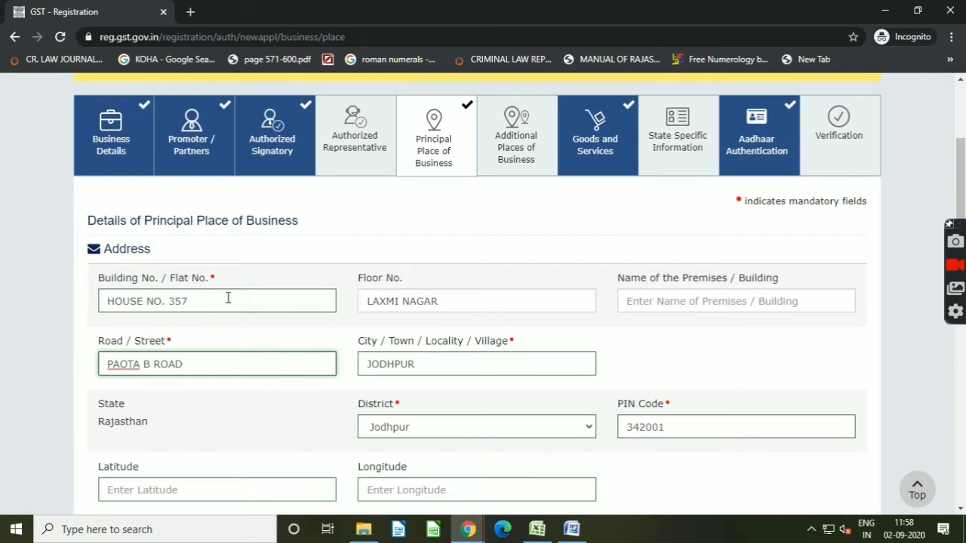
{"action": "key", "text": "Tab"}
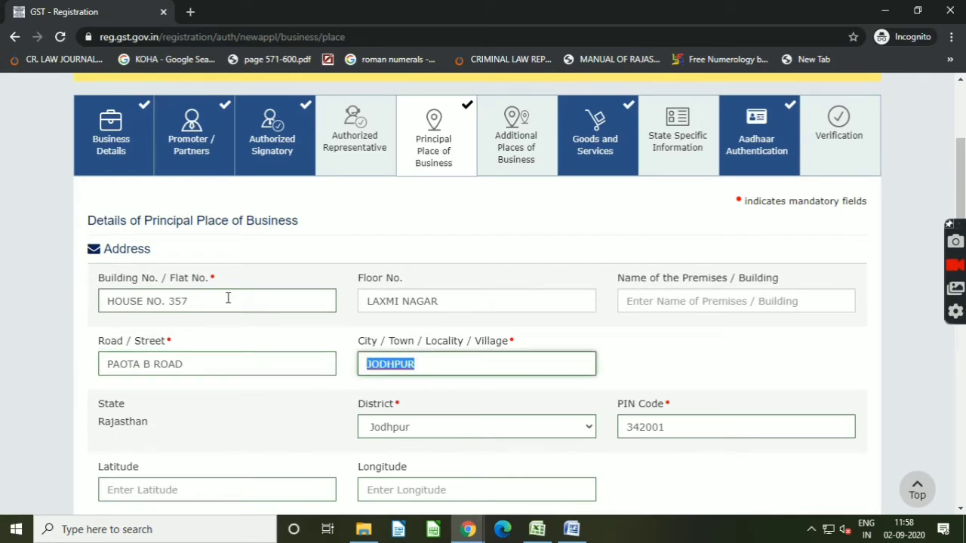
{"action": "key", "text": "Tab"}
{"action": "key", "text": "Tab"}
{"action": "scroll", "coordinate": [252, 370], "scroll_direction": "down", "scroll_amount": 2}
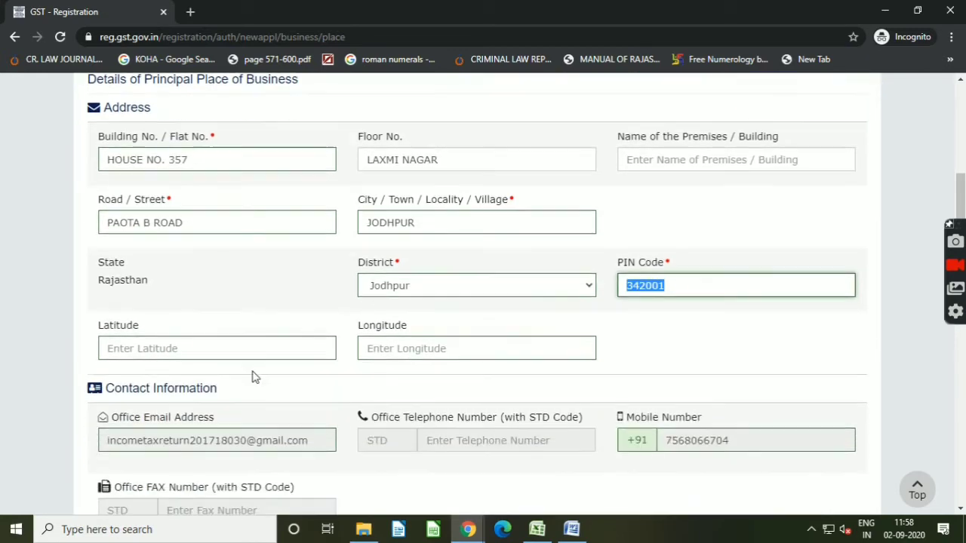
{"action": "scroll", "coordinate": [285, 375], "scroll_direction": "down", "scroll_amount": 2}
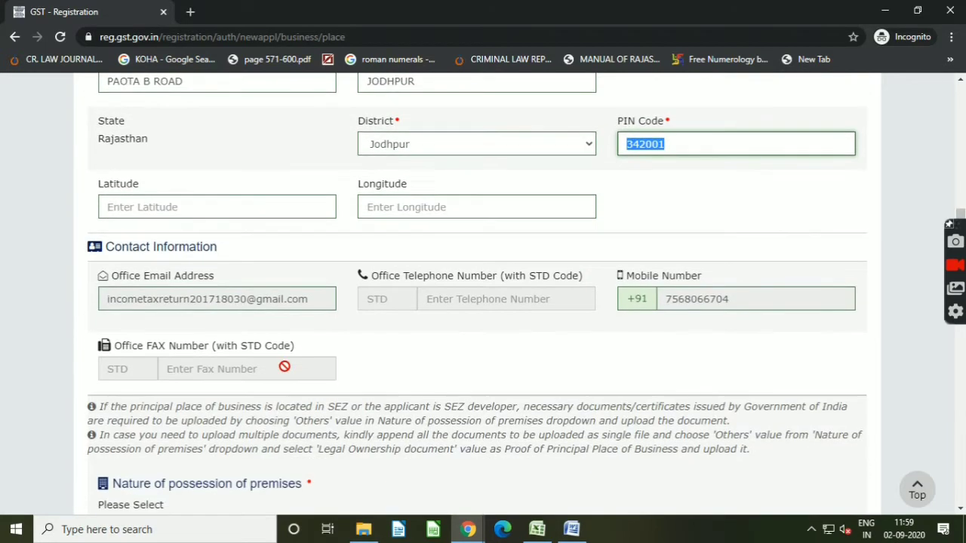
{"action": "scroll", "coordinate": [285, 367], "scroll_direction": "down", "scroll_amount": 2}
{"action": "scroll", "coordinate": [283, 369], "scroll_direction": "down", "scroll_amount": 2}
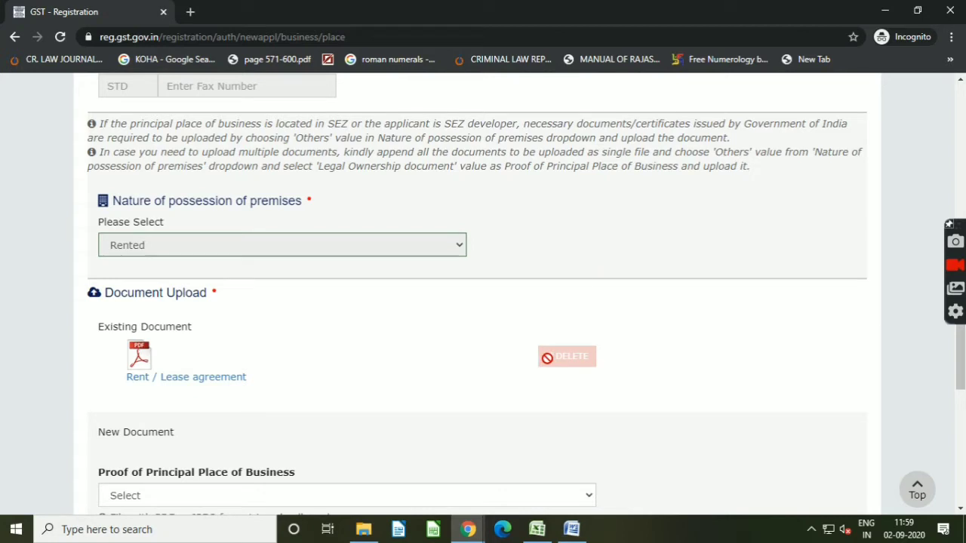
{"action": "scroll", "coordinate": [217, 392], "scroll_direction": "down", "scroll_amount": 1}
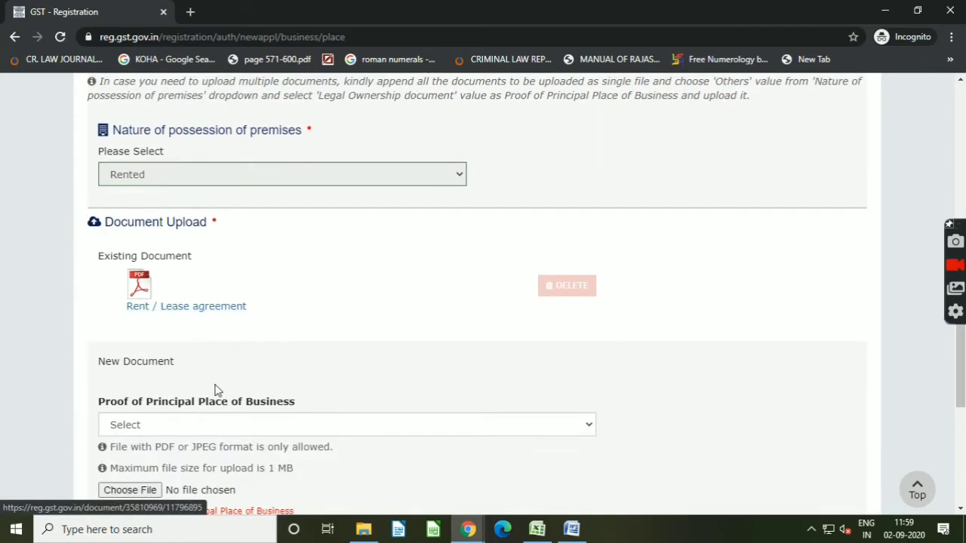
{"action": "left_click", "coordinate": [284, 427]}
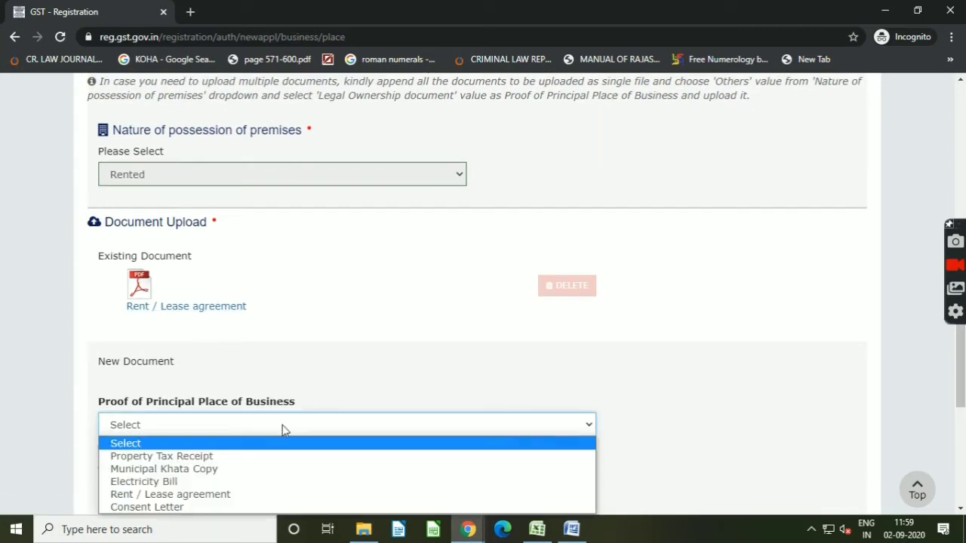
{"action": "scroll", "coordinate": [283, 429], "scroll_direction": "down", "scroll_amount": 1}
{"action": "left_click", "coordinate": [254, 355]}
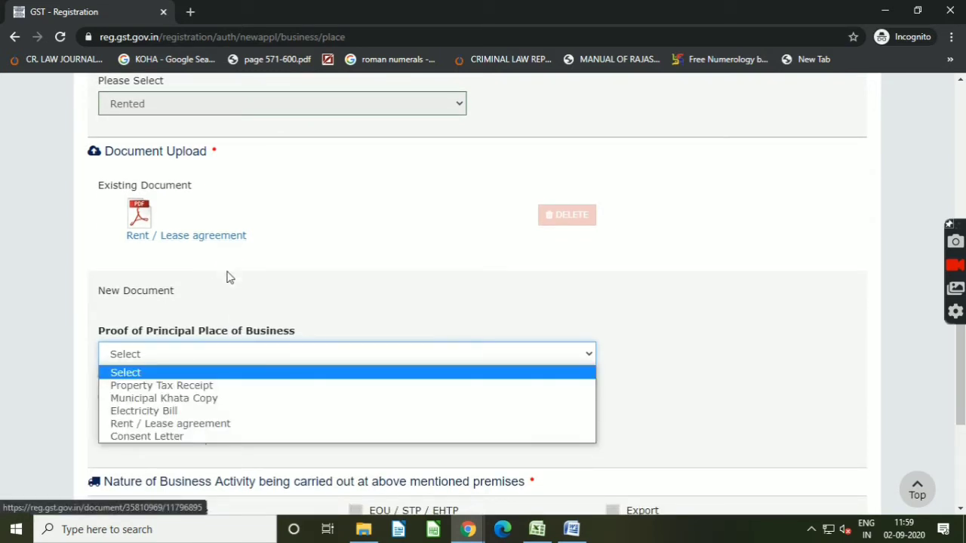
{"action": "left_click", "coordinate": [579, 212]}
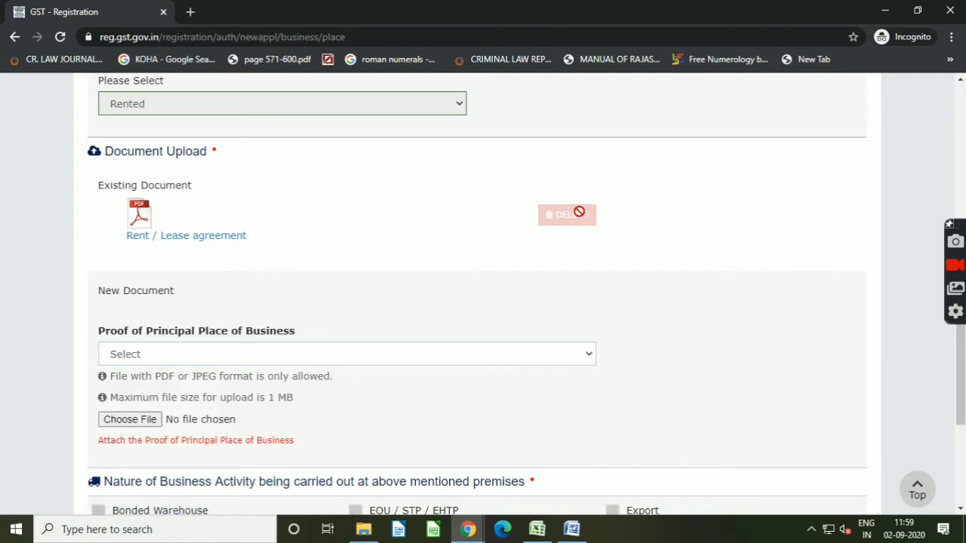
Step: Save and continue the Principal Place of Business details
{"action": "scroll", "coordinate": [561, 272], "scroll_direction": "down", "scroll_amount": 3}
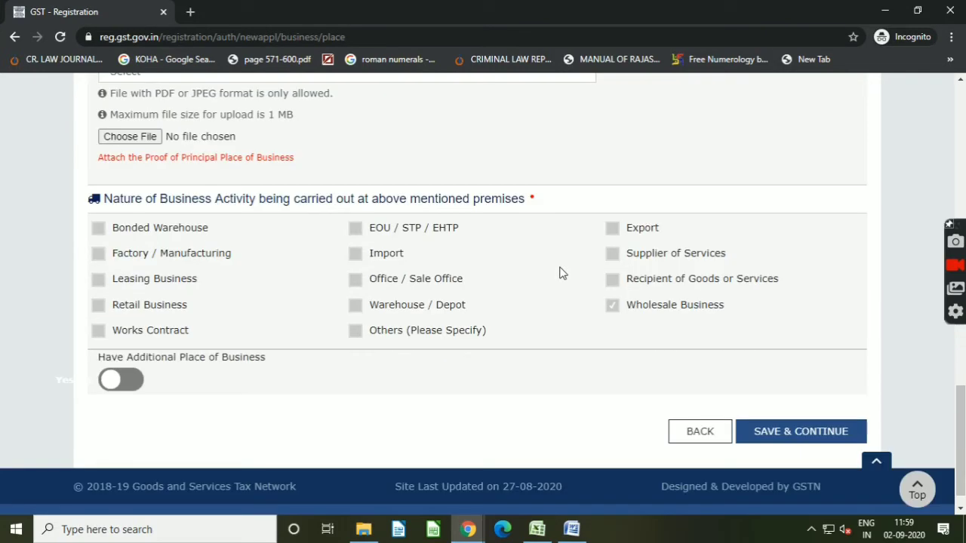
{"action": "left_click", "coordinate": [786, 430]}
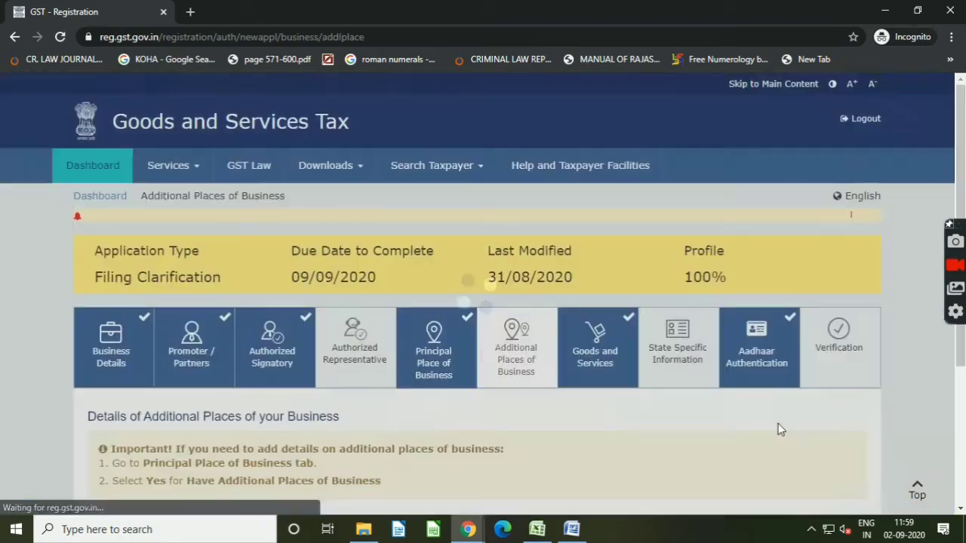
{"action": "scroll", "coordinate": [449, 380], "scroll_direction": "down", "scroll_amount": 3}
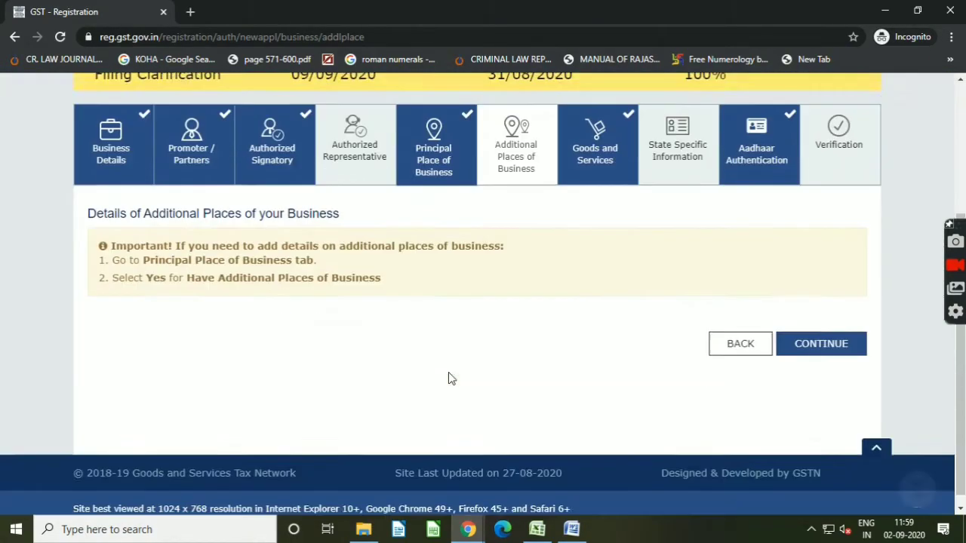
Step: Return to the Principal Place of Business section and choose Rent / Lease agreement as the proof of principal place of business
{"action": "left_click", "coordinate": [434, 127]}
{"action": "scroll", "coordinate": [388, 467], "scroll_direction": "down", "scroll_amount": 3}
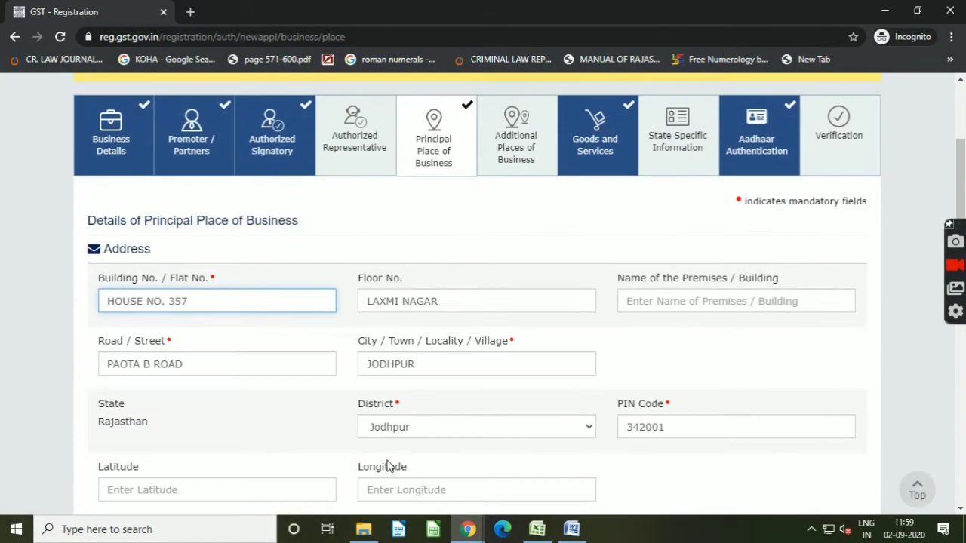
{"action": "scroll", "coordinate": [378, 446], "scroll_direction": "down", "scroll_amount": 6}
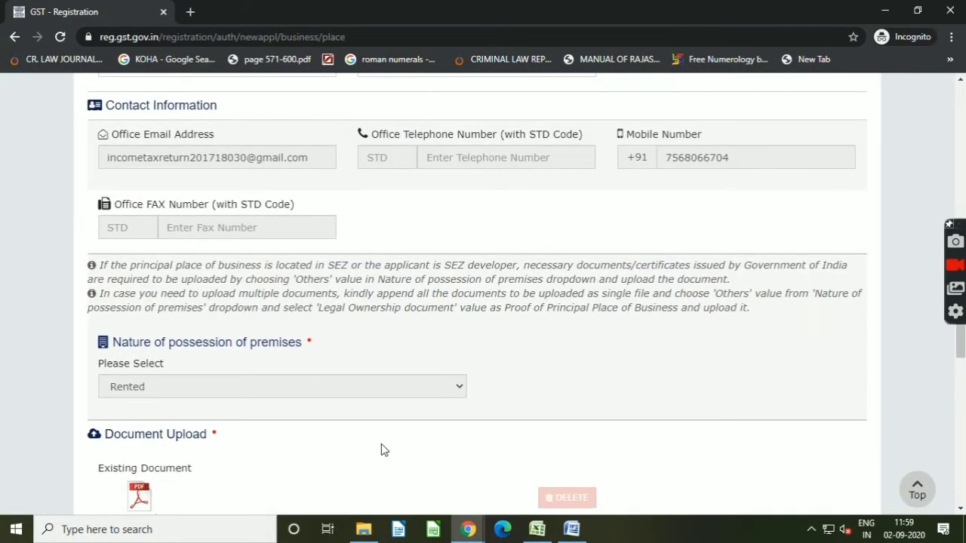
{"action": "scroll", "coordinate": [370, 385], "scroll_direction": "down", "scroll_amount": 2}
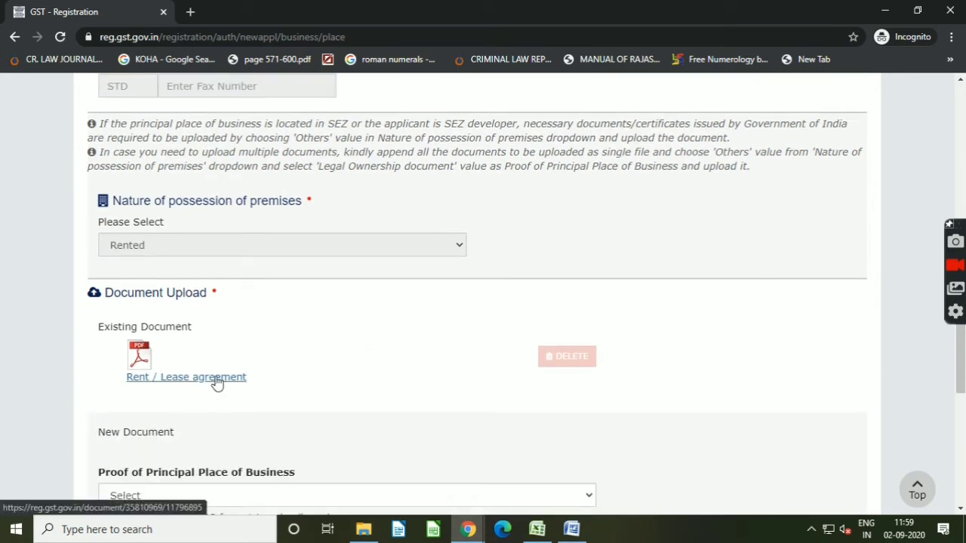
{"action": "scroll", "coordinate": [221, 400], "scroll_direction": "down", "scroll_amount": 1}
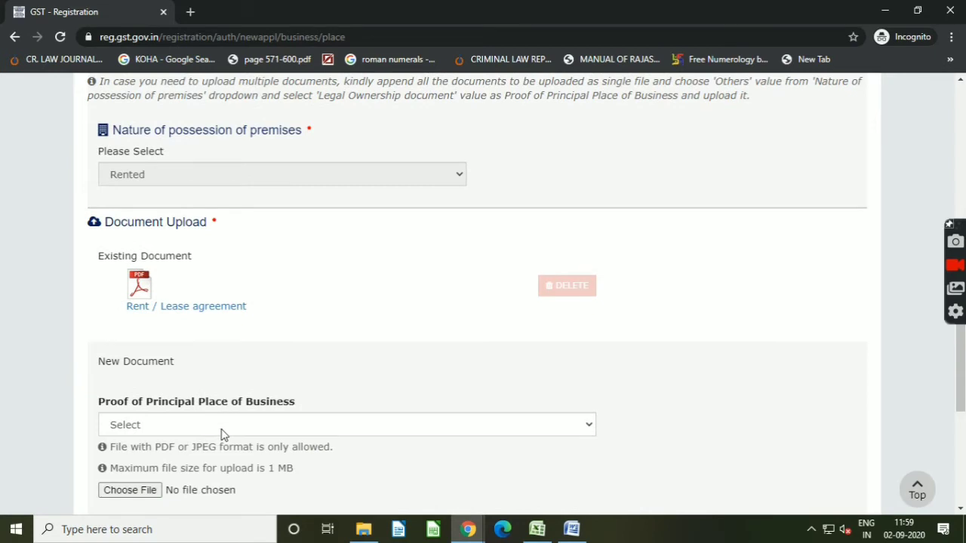
{"action": "left_click", "coordinate": [223, 430]}
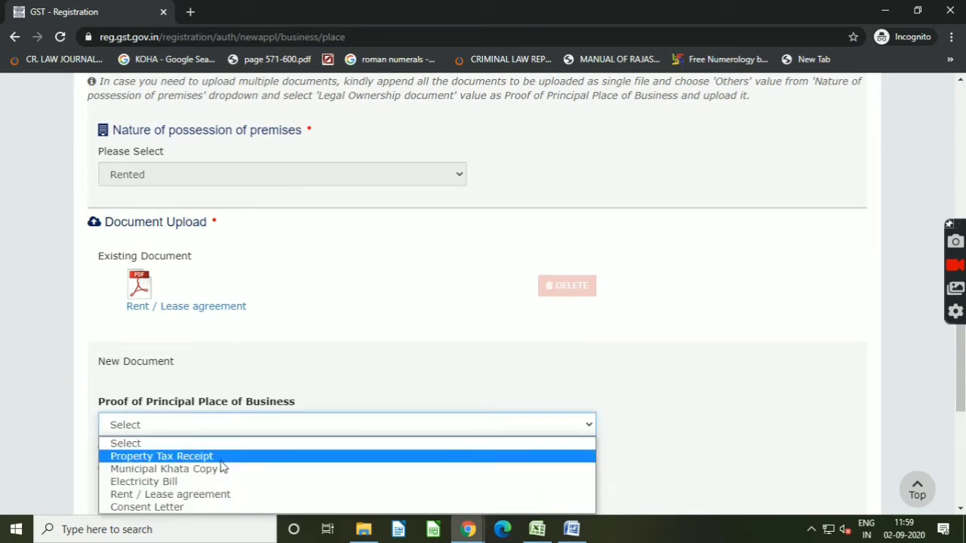
{"action": "left_click", "coordinate": [223, 497]}
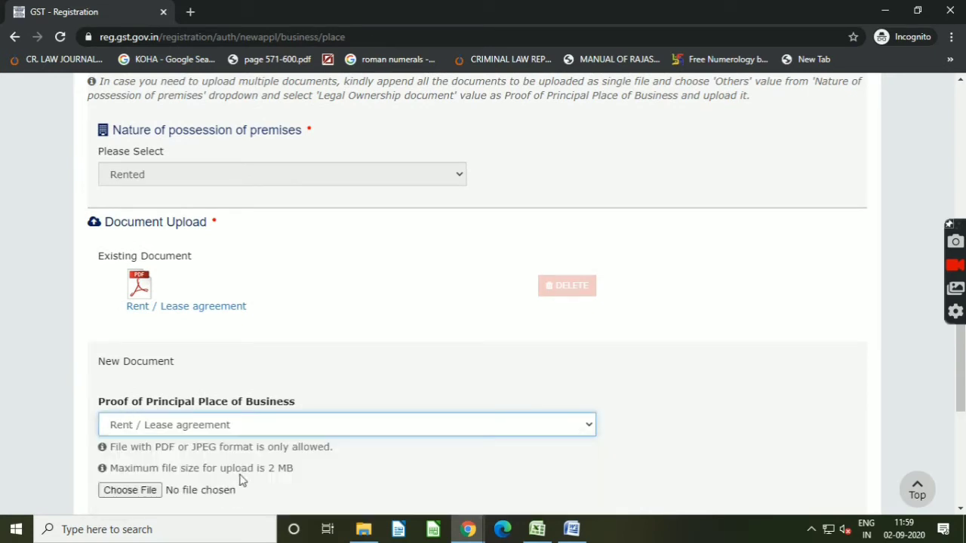
Step: Upload the file 'rent and ownership' from the Desktop's chtn folder as the new proof document and save the section
{"action": "scroll", "coordinate": [249, 467], "scroll_direction": "down", "scroll_amount": 2}
{"action": "left_click", "coordinate": [138, 353]}
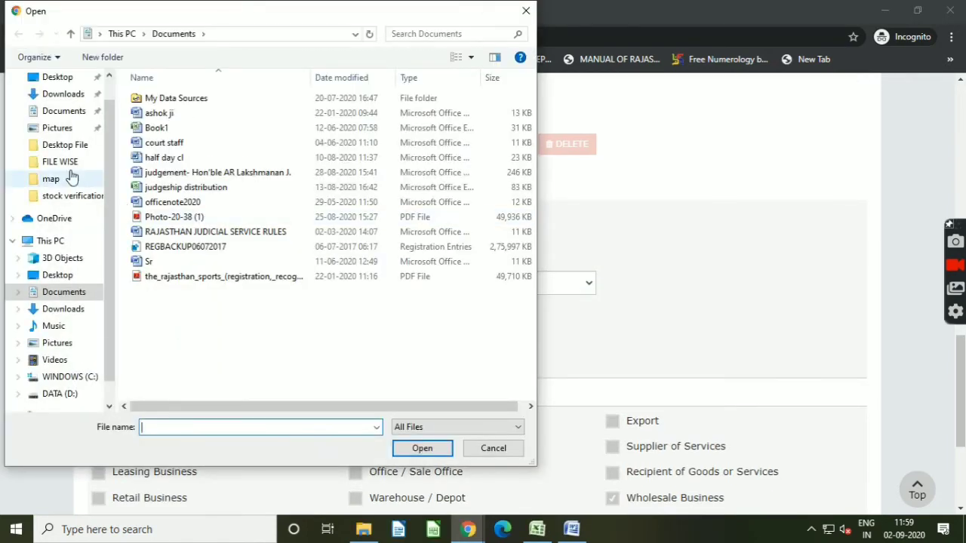
{"action": "left_click", "coordinate": [58, 145]}
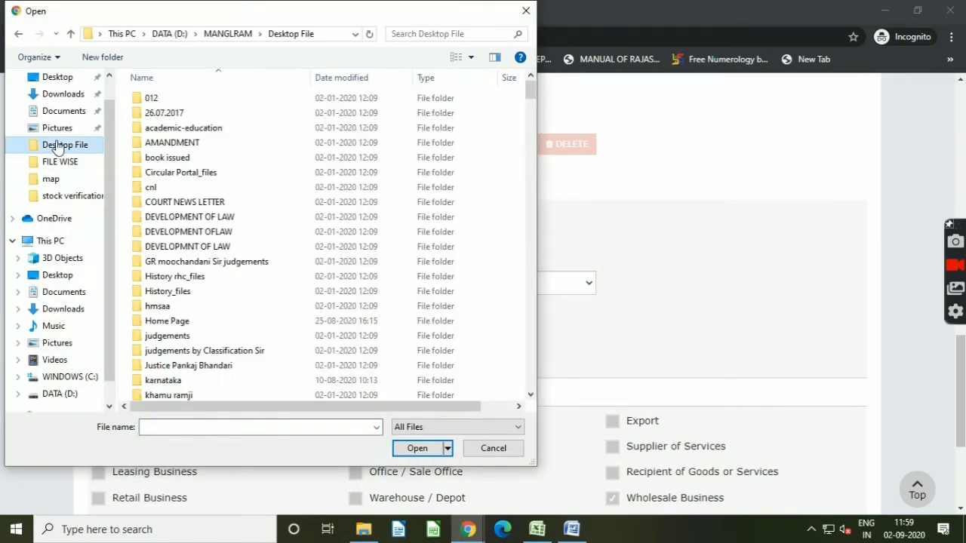
{"action": "left_click", "coordinate": [53, 78]}
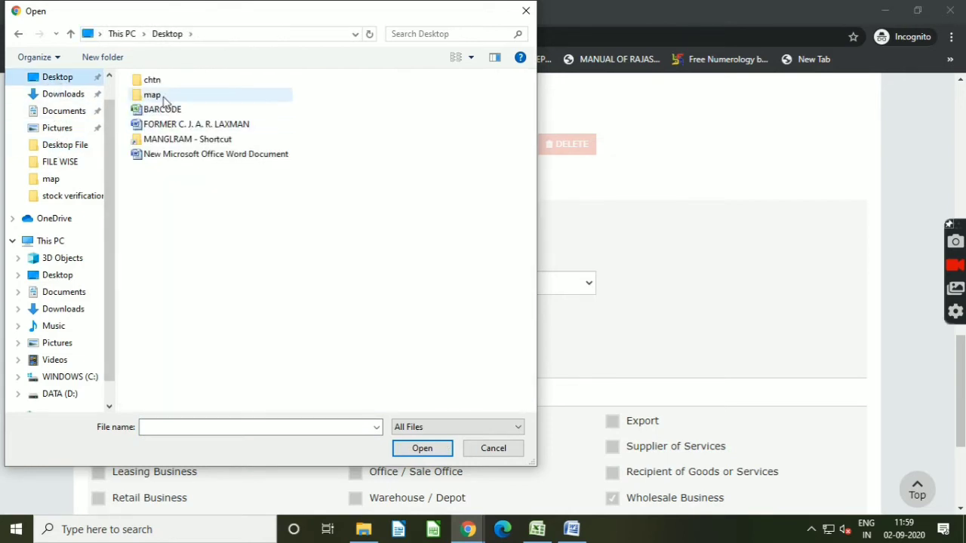
{"action": "double_click", "coordinate": [152, 80]}
{"action": "left_click", "coordinate": [412, 111]}
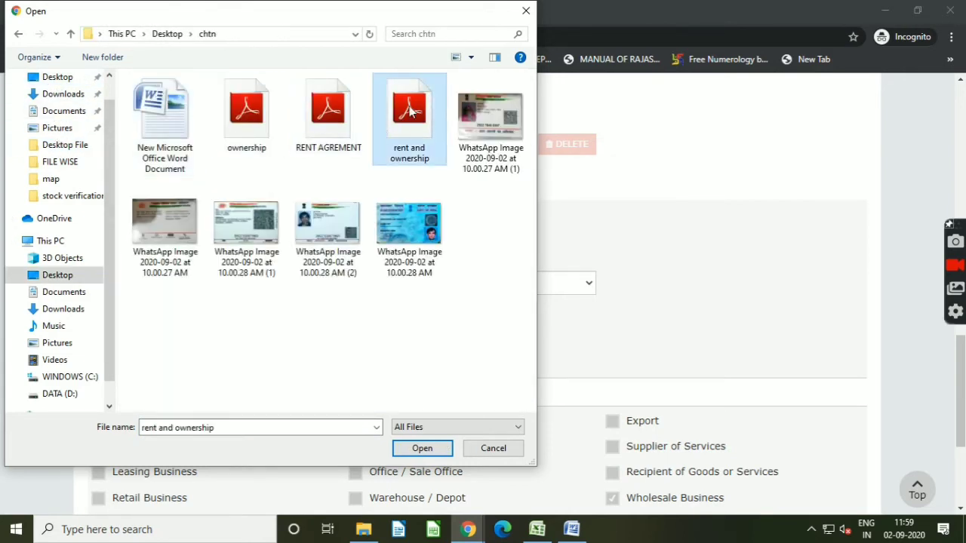
{"action": "left_click", "coordinate": [422, 448]}
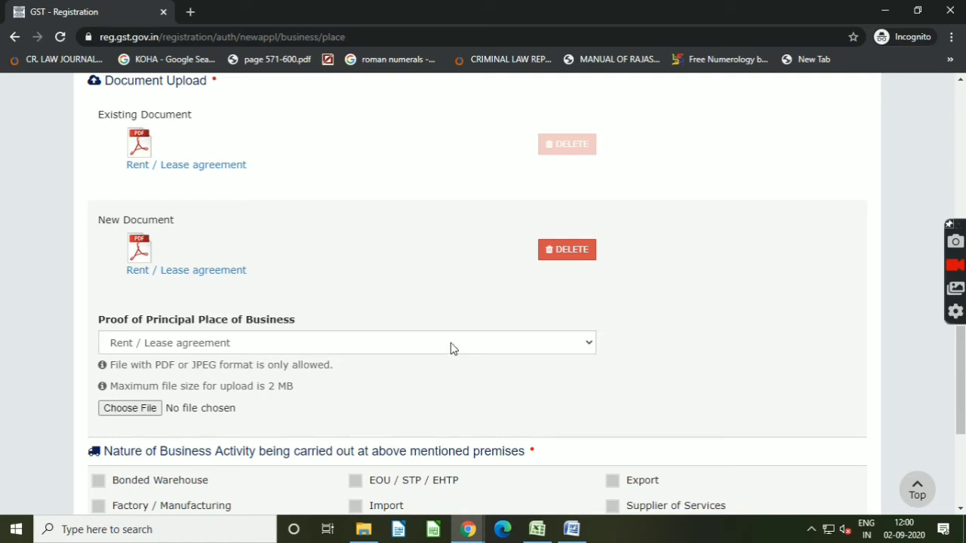
{"action": "scroll", "coordinate": [456, 358], "scroll_direction": "down", "scroll_amount": 4}
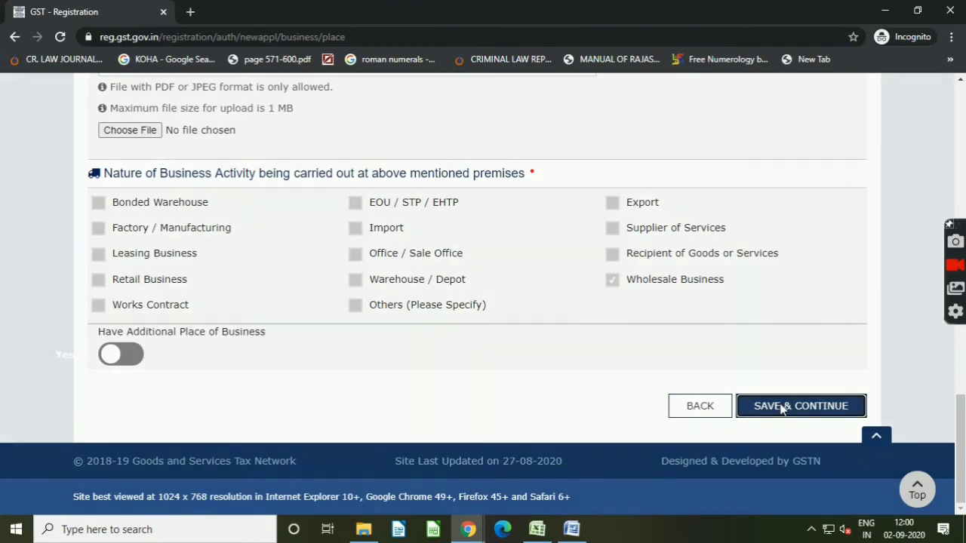
{"action": "left_click", "coordinate": [782, 408]}
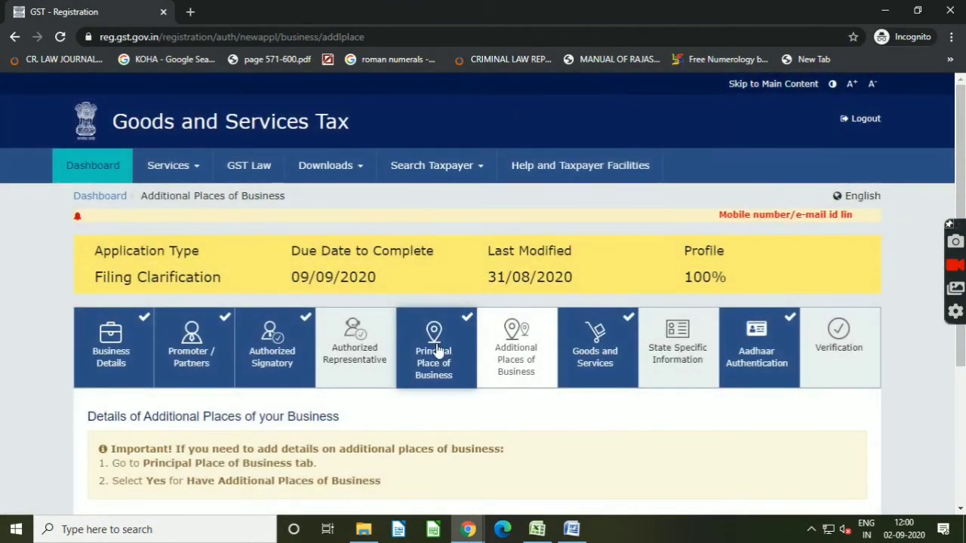
Step: Reopen the Principal Place of Business section and open the existing Rent / Lease agreement document to review the uploads
{"action": "left_click", "coordinate": [438, 349]}
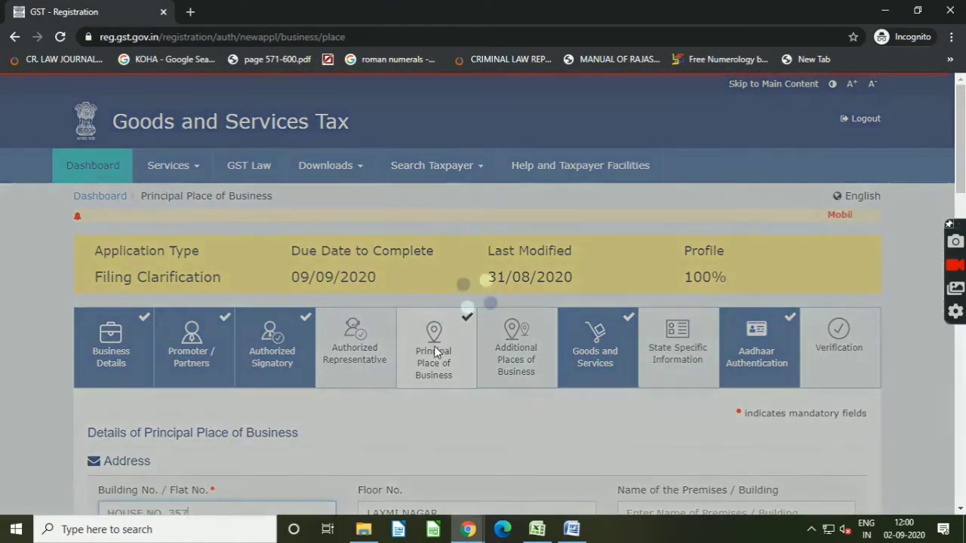
{"action": "scroll", "coordinate": [381, 308], "scroll_direction": "down", "scroll_amount": 4}
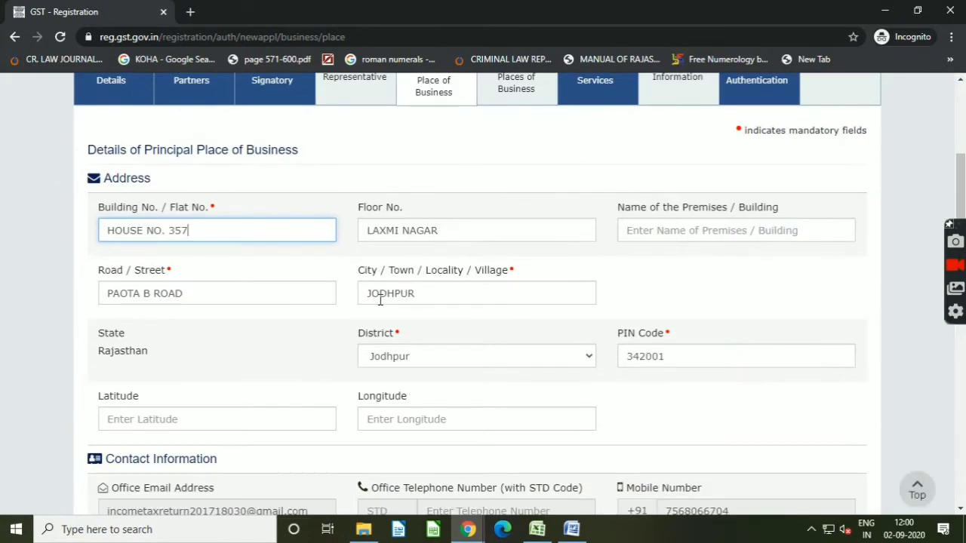
{"action": "scroll", "coordinate": [343, 296], "scroll_direction": "down", "scroll_amount": 4}
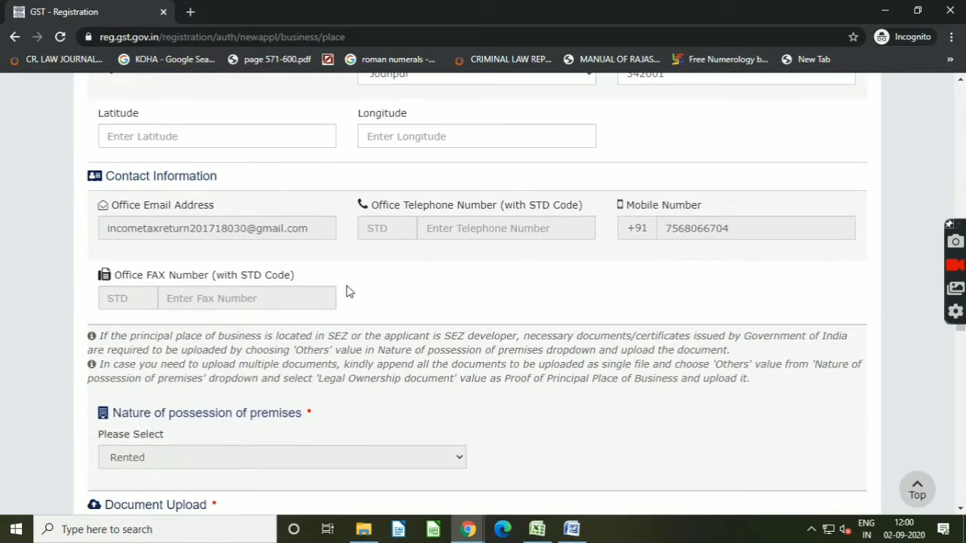
{"action": "scroll", "coordinate": [334, 289], "scroll_direction": "down", "scroll_amount": 2}
{"action": "scroll", "coordinate": [332, 307], "scroll_direction": "down", "scroll_amount": 2}
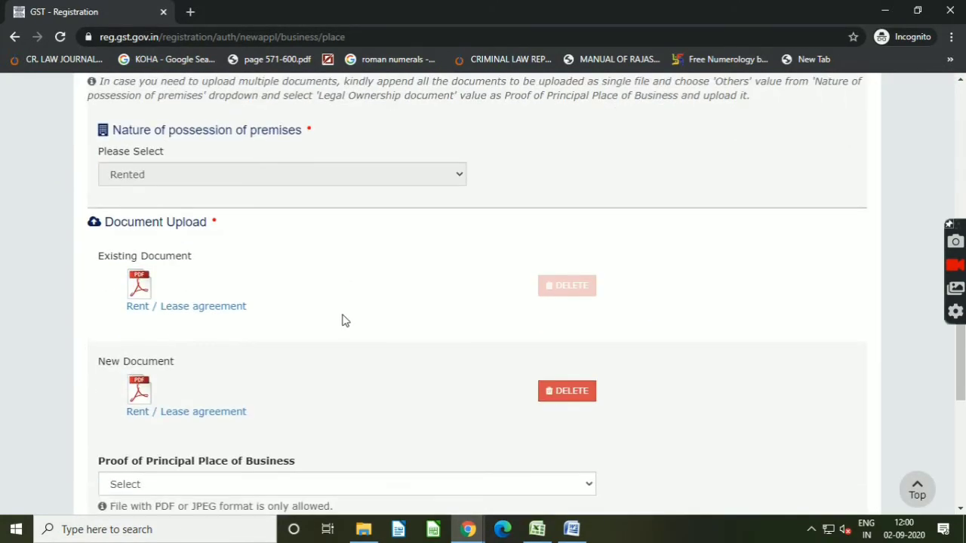
{"action": "left_click", "coordinate": [139, 287]}
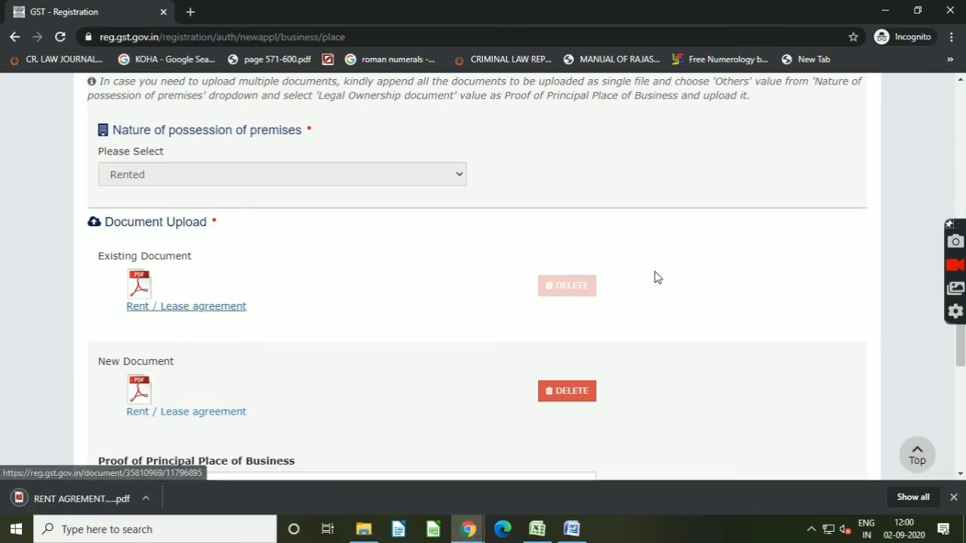
{"action": "scroll", "coordinate": [568, 280], "scroll_direction": "down", "scroll_amount": 3}
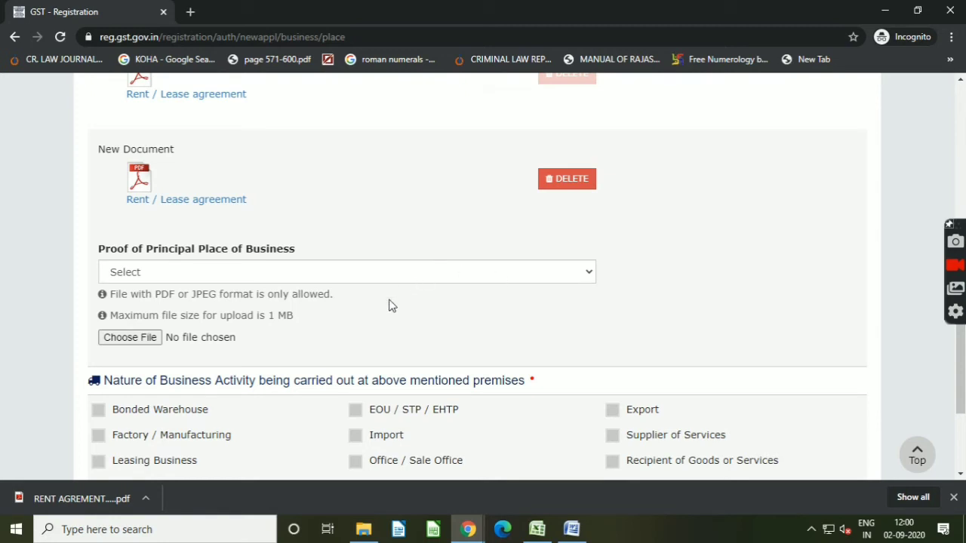
{"action": "scroll", "coordinate": [377, 321], "scroll_direction": "up", "scroll_amount": 2}
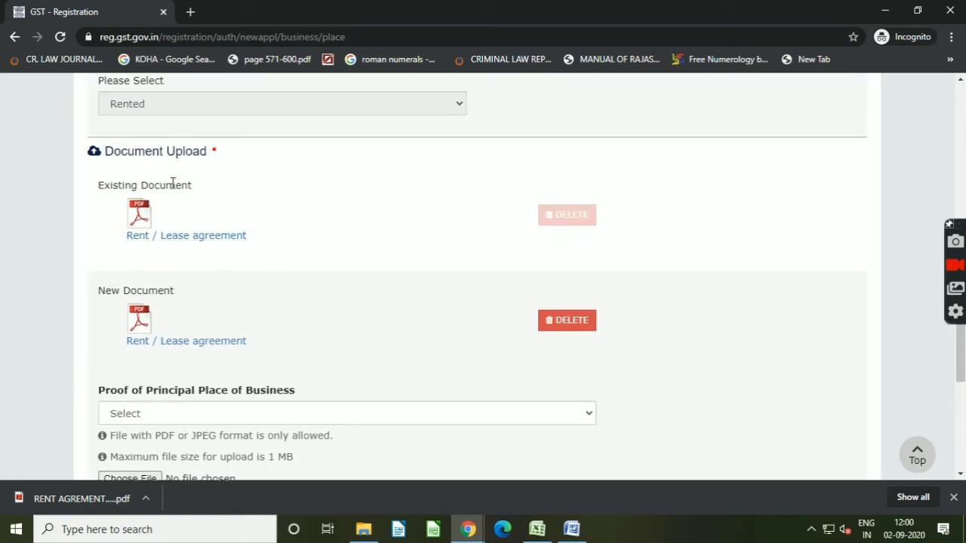
Step: Save the Principal Place of Business section and continue past the Additional Places of Business section
{"action": "scroll", "coordinate": [523, 277], "scroll_direction": "down", "scroll_amount": 5}
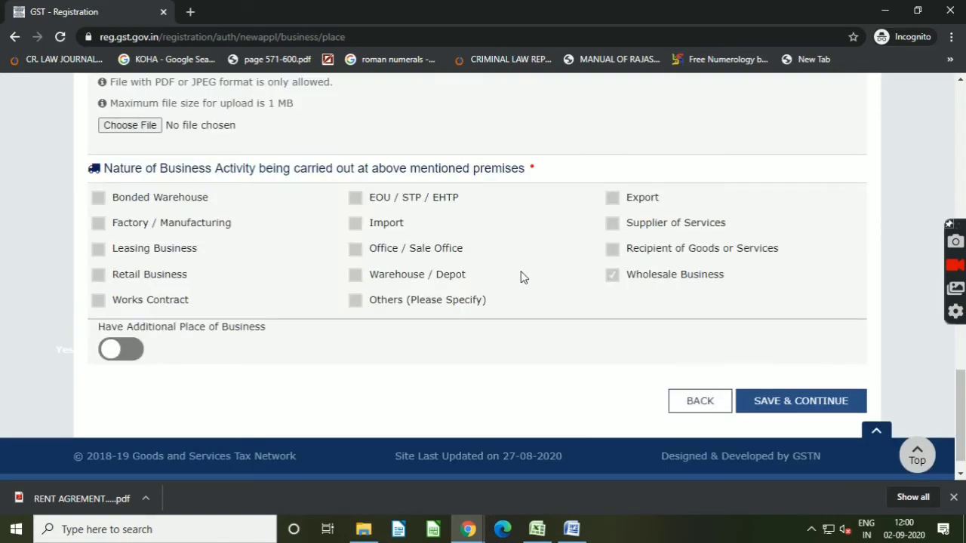
{"action": "left_click", "coordinate": [780, 401]}
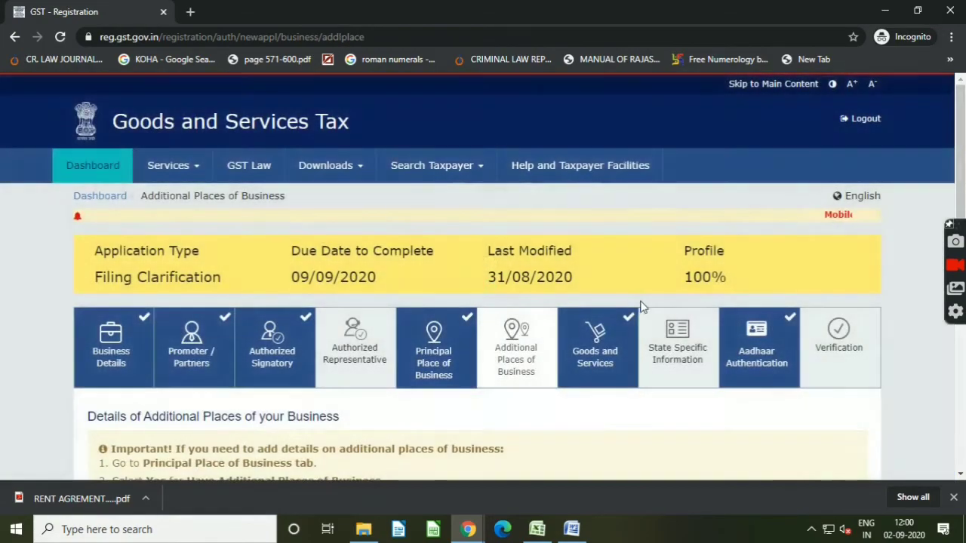
{"action": "scroll", "coordinate": [762, 351], "scroll_direction": "down", "scroll_amount": 4}
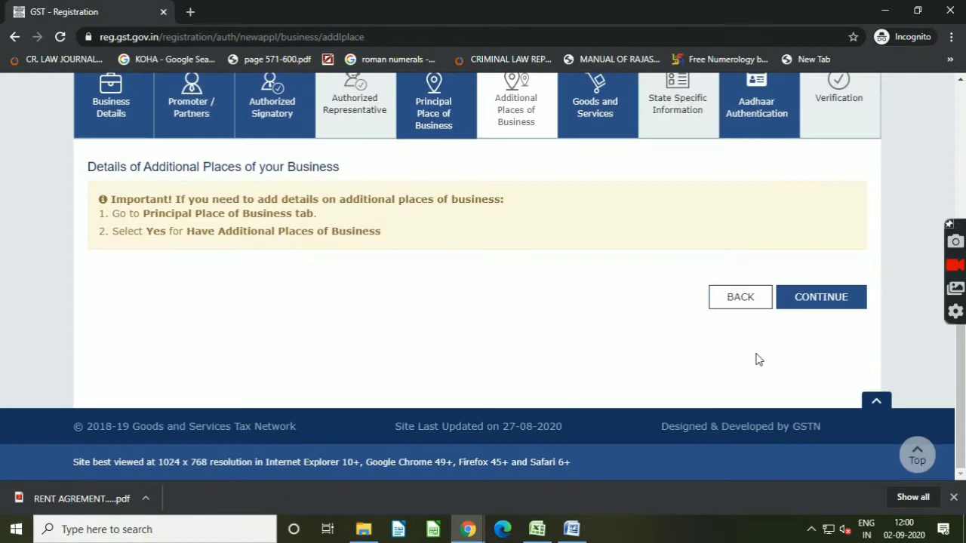
{"action": "left_click", "coordinate": [819, 302]}
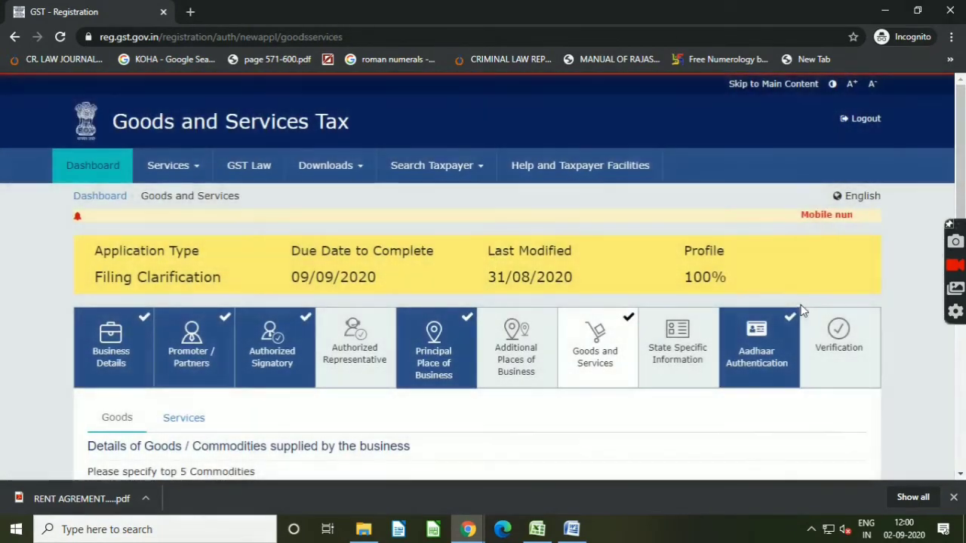
Step: Continue past the Goods and Services and State Specific Information sections
{"action": "scroll", "coordinate": [827, 291], "scroll_direction": "down", "scroll_amount": 4}
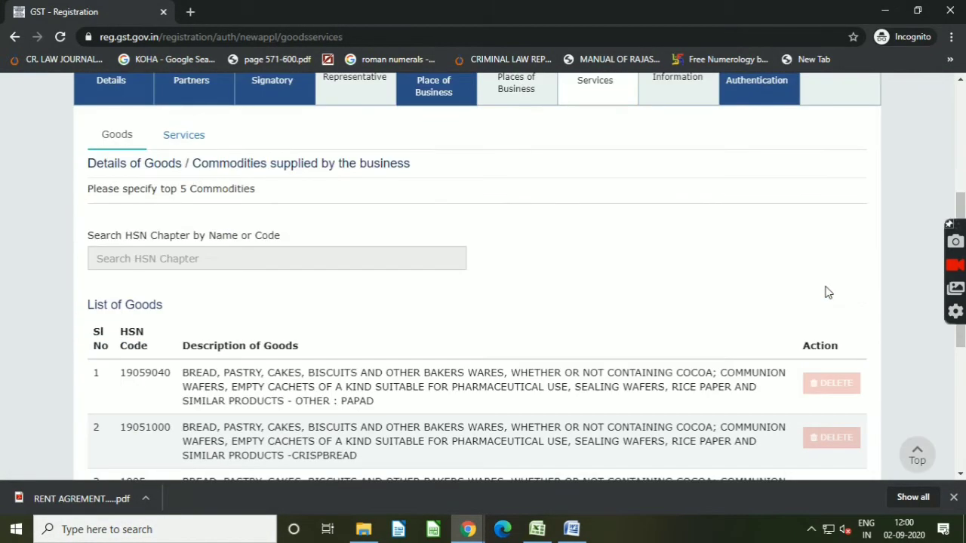
{"action": "scroll", "coordinate": [782, 291], "scroll_direction": "down", "scroll_amount": 5}
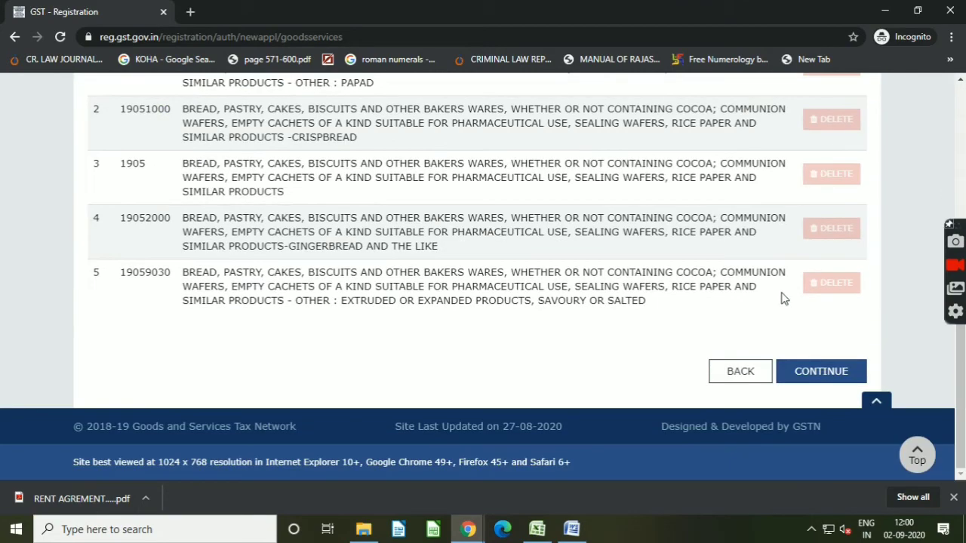
{"action": "left_click", "coordinate": [821, 373]}
{"action": "scroll", "coordinate": [612, 222], "scroll_direction": "down", "scroll_amount": 3}
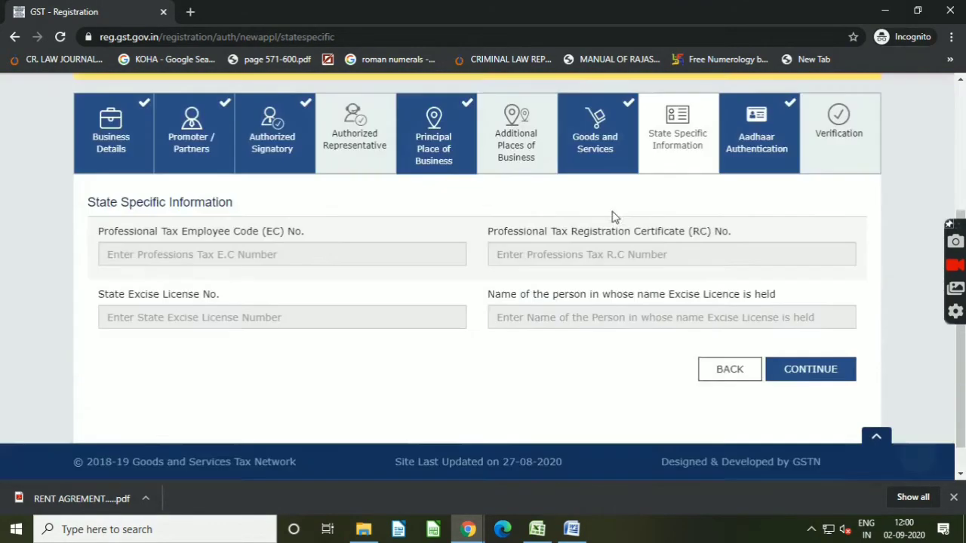
{"action": "left_click", "coordinate": [768, 333]}
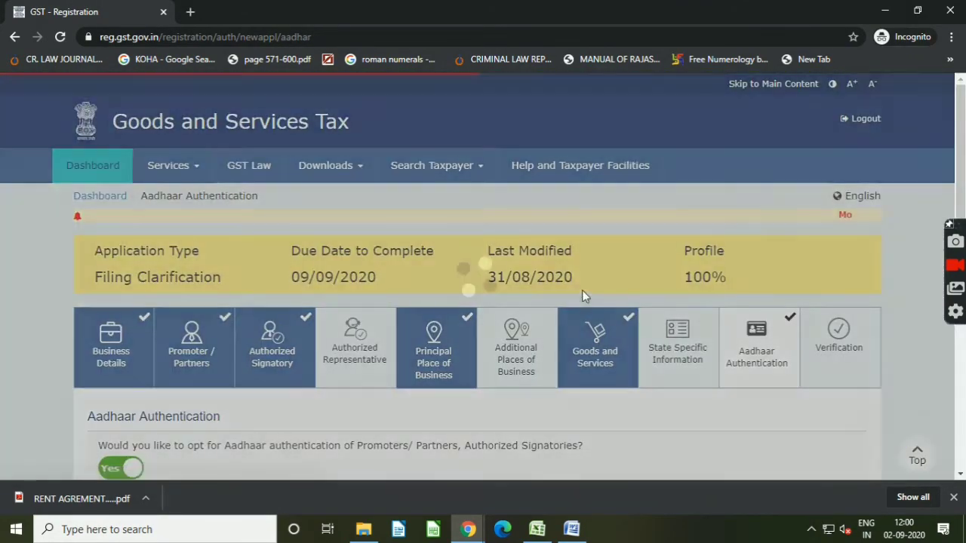
Step: Continue past the Aadhaar Authentication section to the Verification section
{"action": "scroll", "coordinate": [718, 332], "scroll_direction": "down", "scroll_amount": 3}
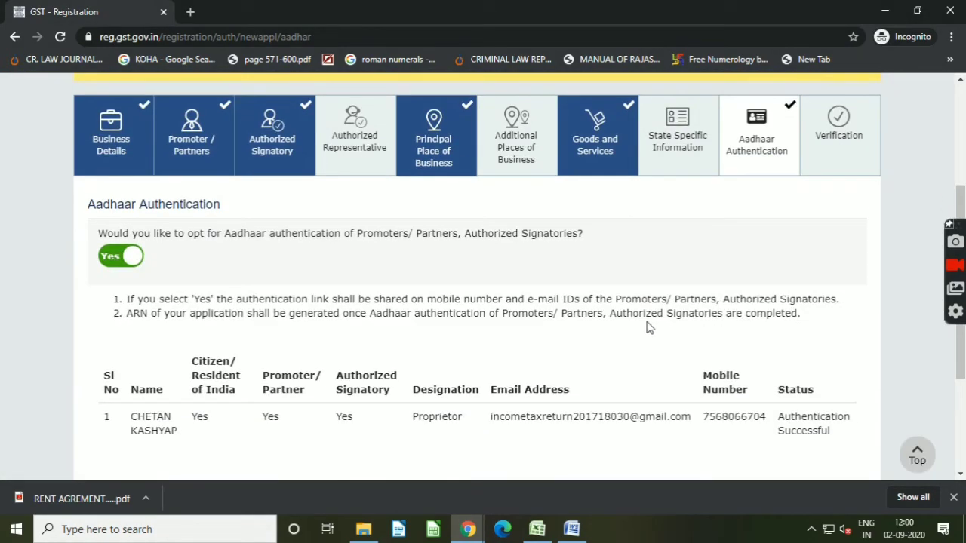
{"action": "scroll", "coordinate": [640, 328], "scroll_direction": "down", "scroll_amount": 3}
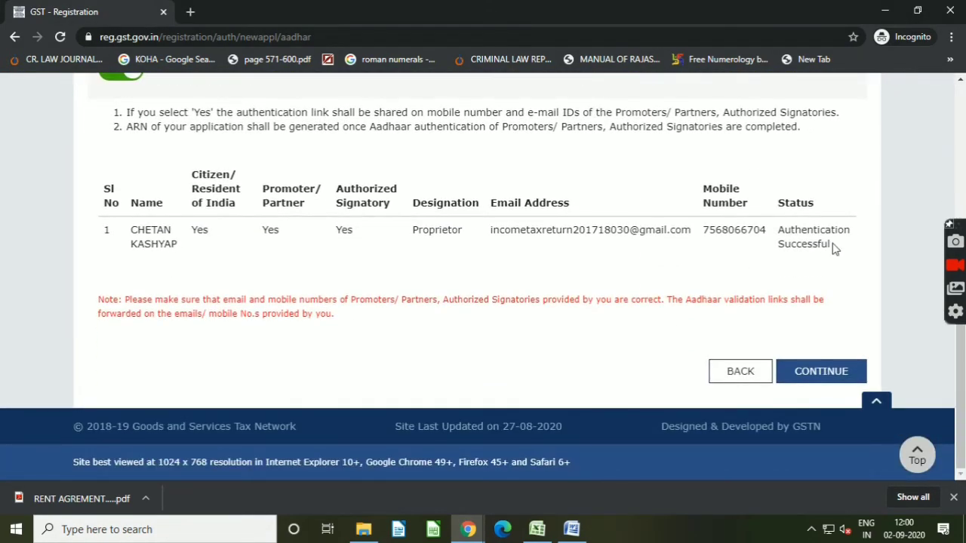
{"action": "left_click", "coordinate": [836, 374]}
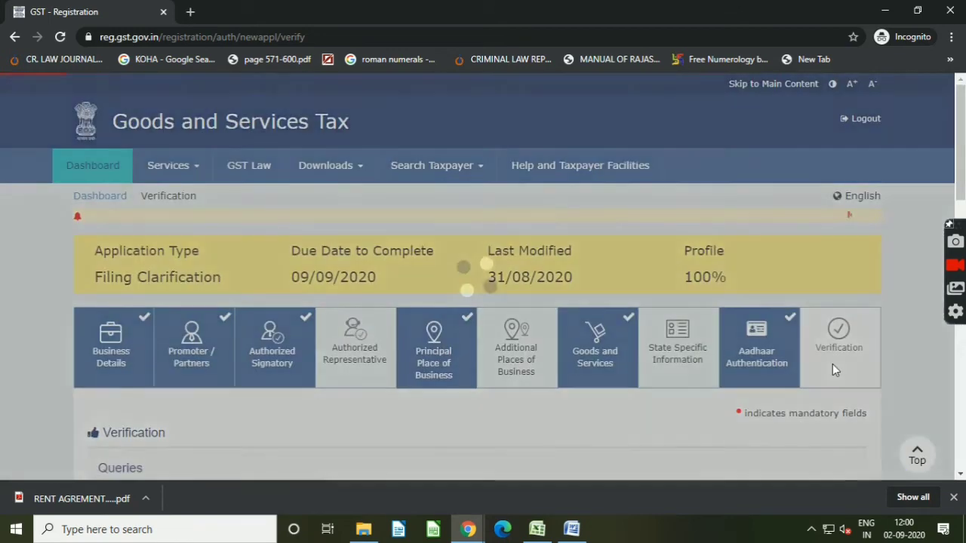
Step: Enter a response to the query about the incomplete principal place of business address
{"action": "scroll", "coordinate": [804, 352], "scroll_direction": "down", "scroll_amount": 3}
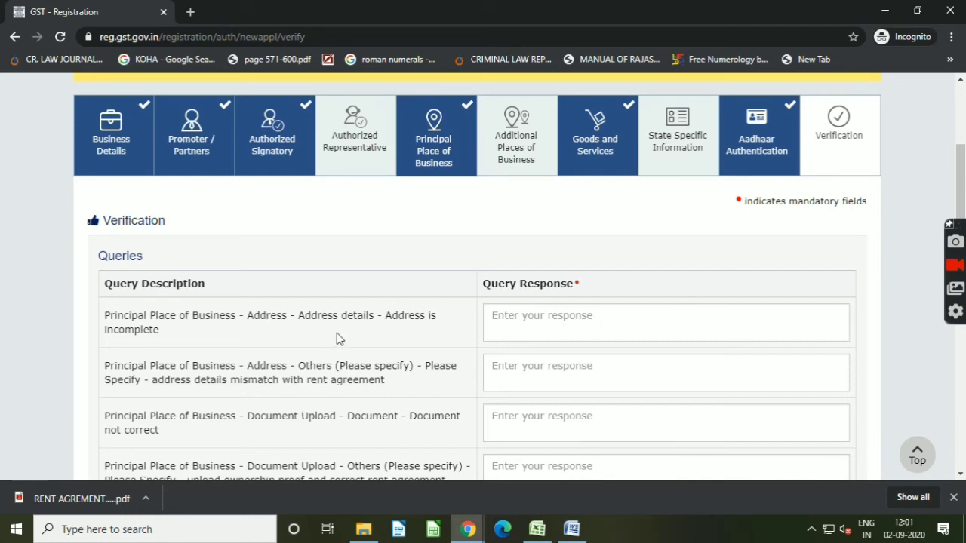
{"action": "left_click", "coordinate": [551, 319]}
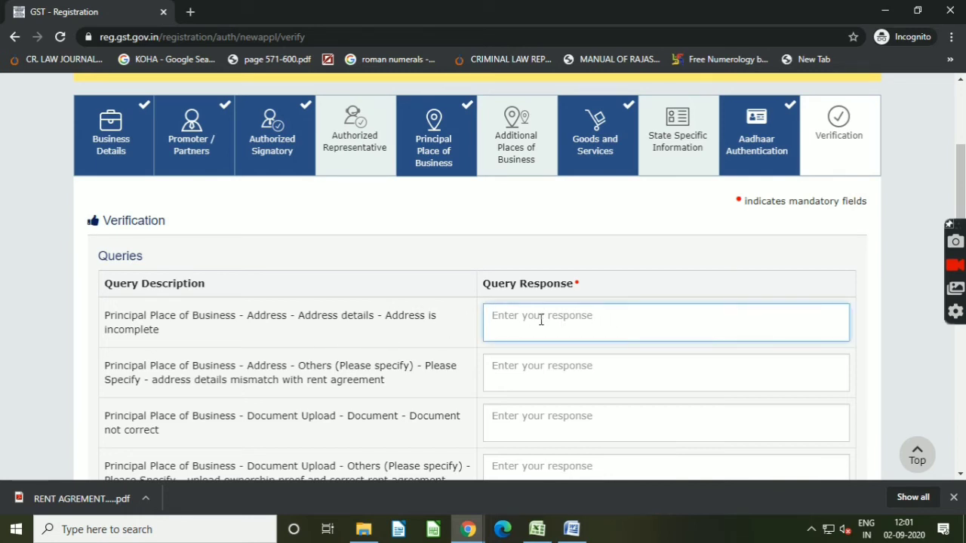
{"action": "type", "text": "NE"}
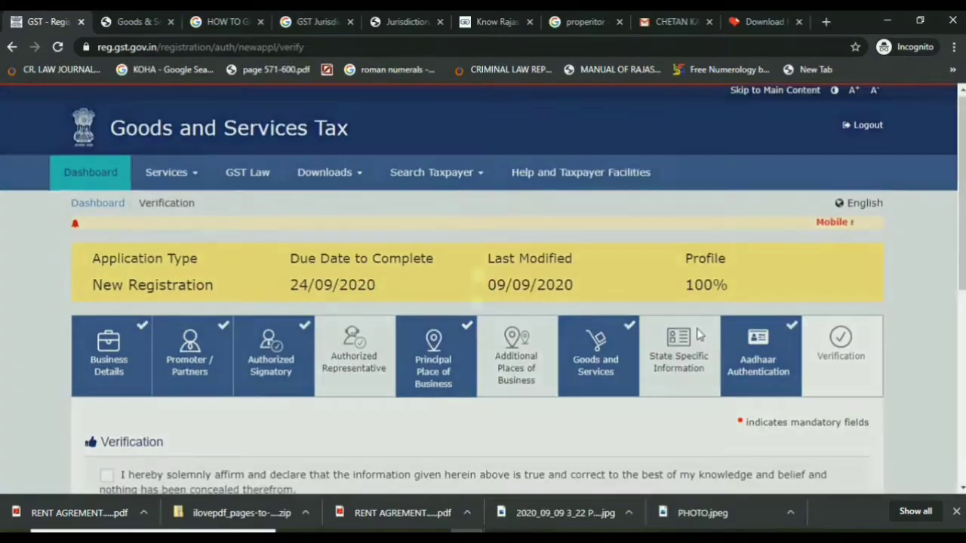
{"action": "scroll", "coordinate": [692, 330], "scroll_direction": "down", "scroll_amount": 4}
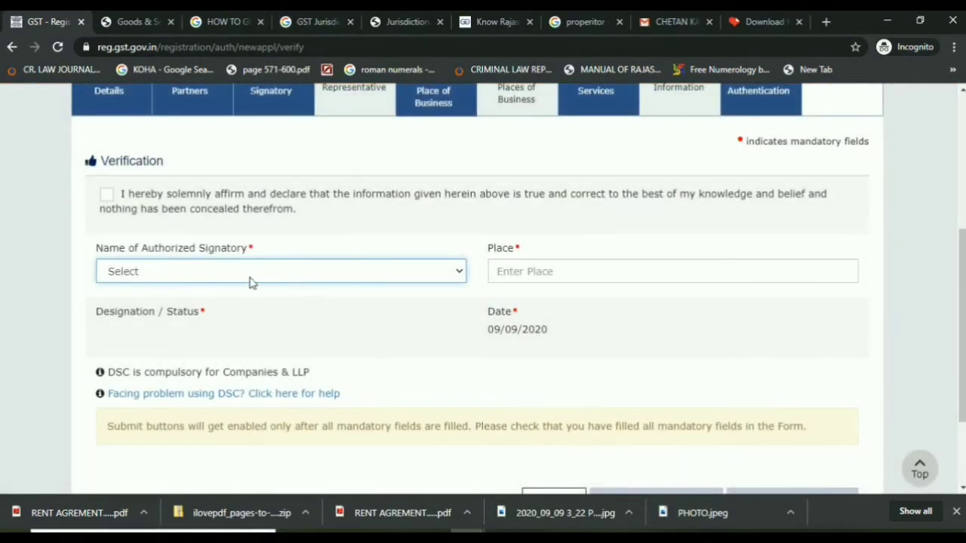
Step: Tick the verification declaration, select the authorized signatory, and enter JODHPUR as the place
{"action": "left_click", "coordinate": [106, 195]}
{"action": "left_click", "coordinate": [151, 270]}
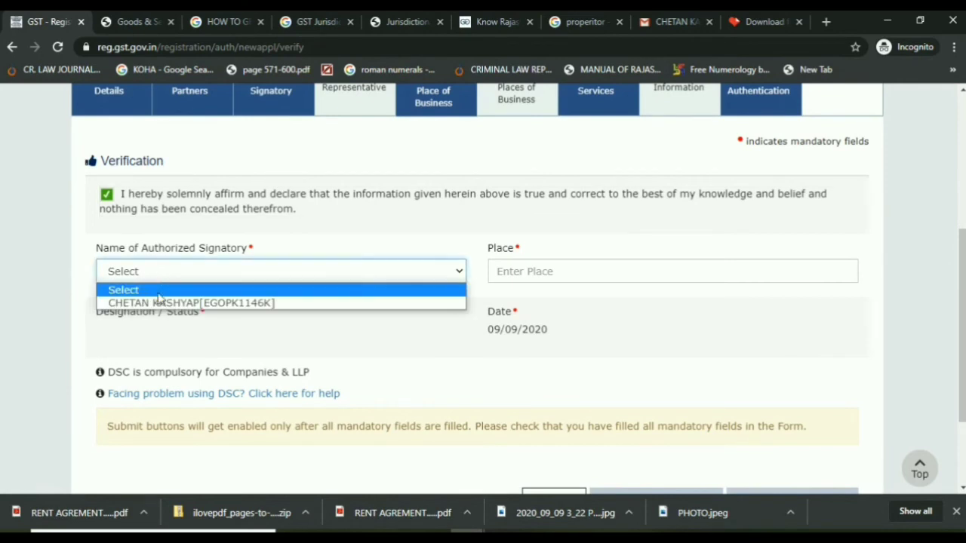
{"action": "left_click", "coordinate": [158, 301]}
{"action": "left_click", "coordinate": [559, 265]}
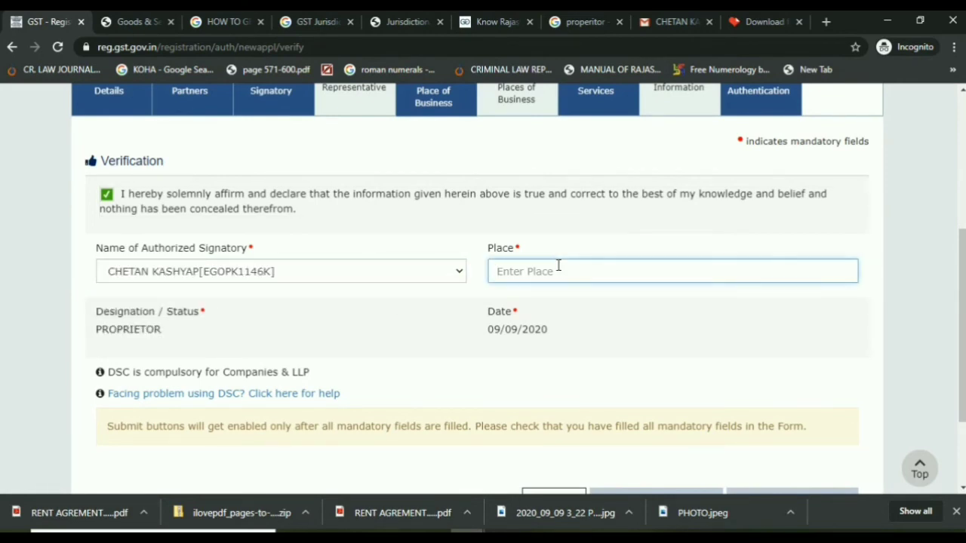
{"action": "type", "text": "JODHPUR"}
{"action": "key", "text": "Tab"}
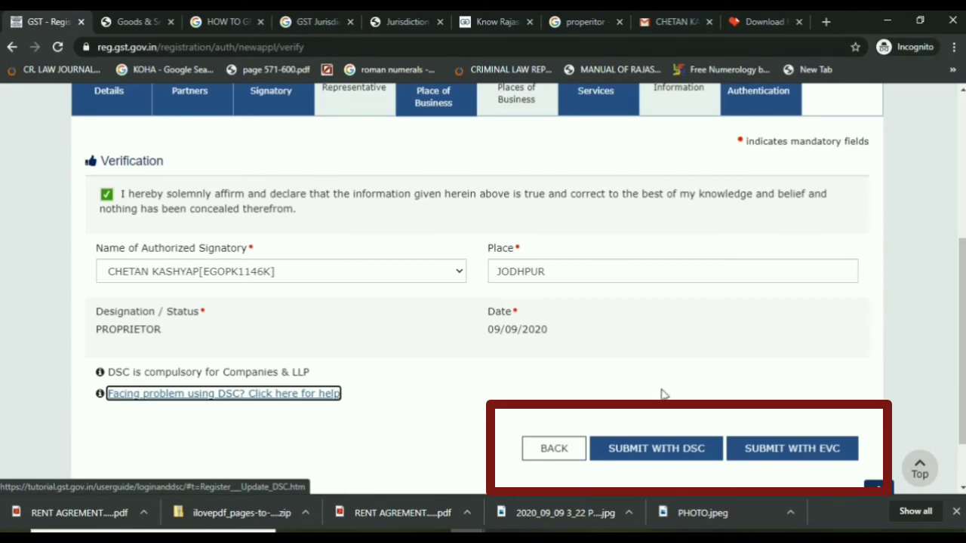
Step: Submit the clarification application with EVC
{"action": "key", "text": "Tab"}
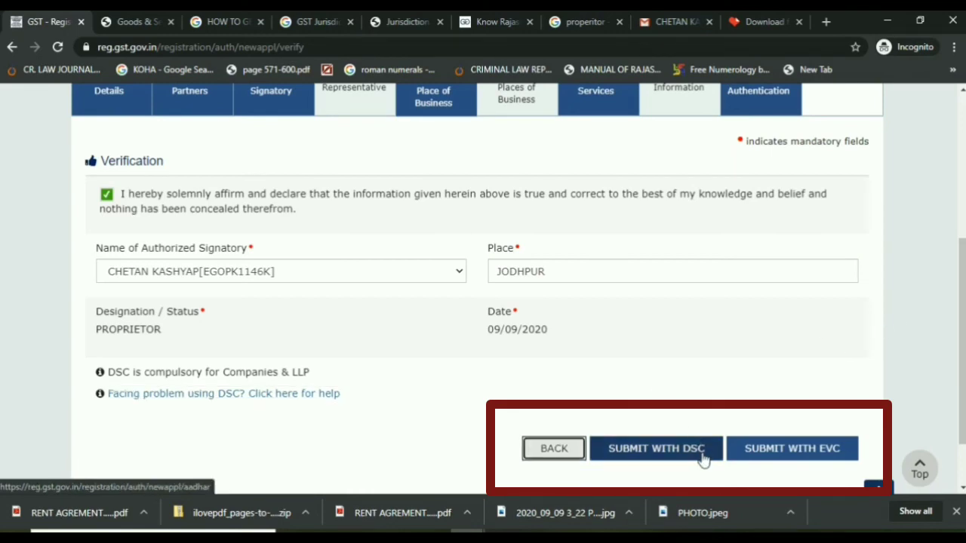
{"action": "left_click", "coordinate": [776, 450]}
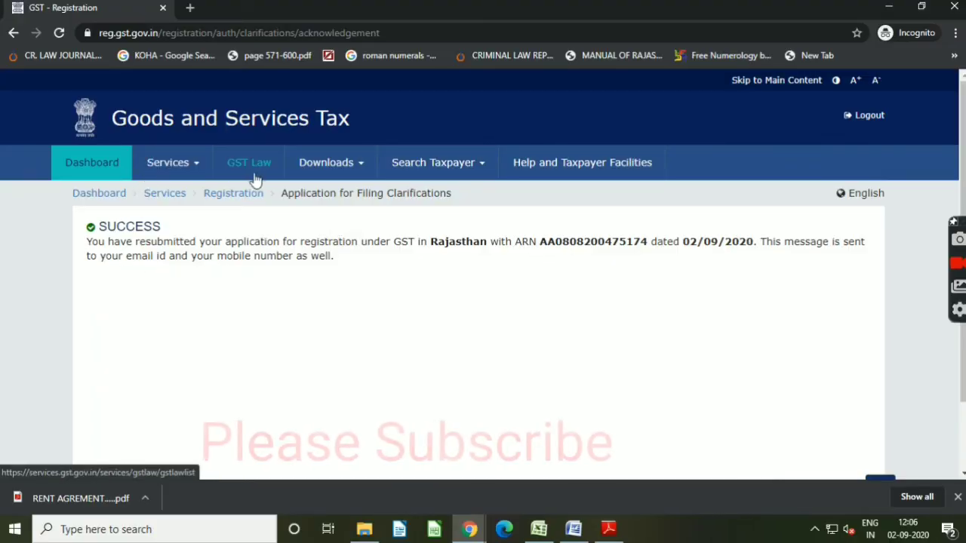
{"action": "left_click", "coordinate": [961, 264]}
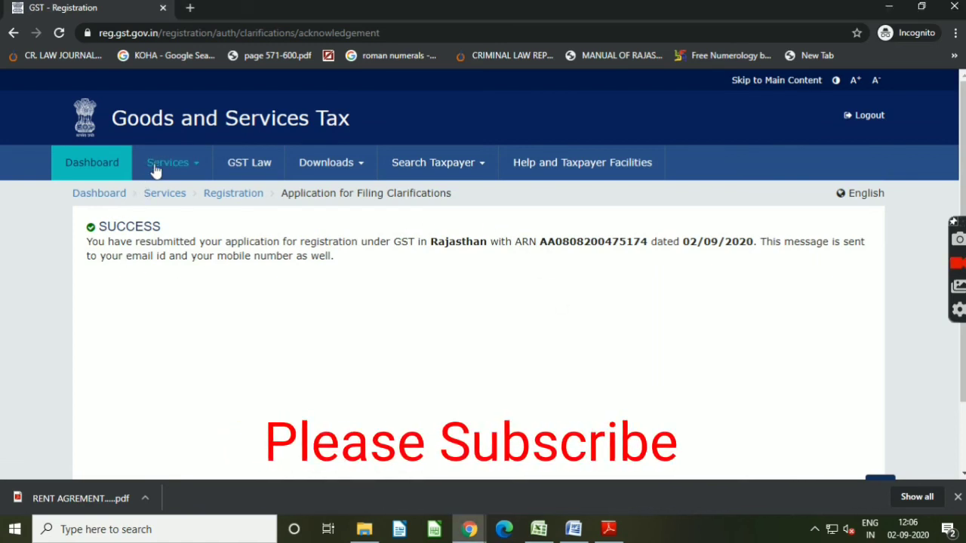
{"action": "left_click", "coordinate": [956, 264]}
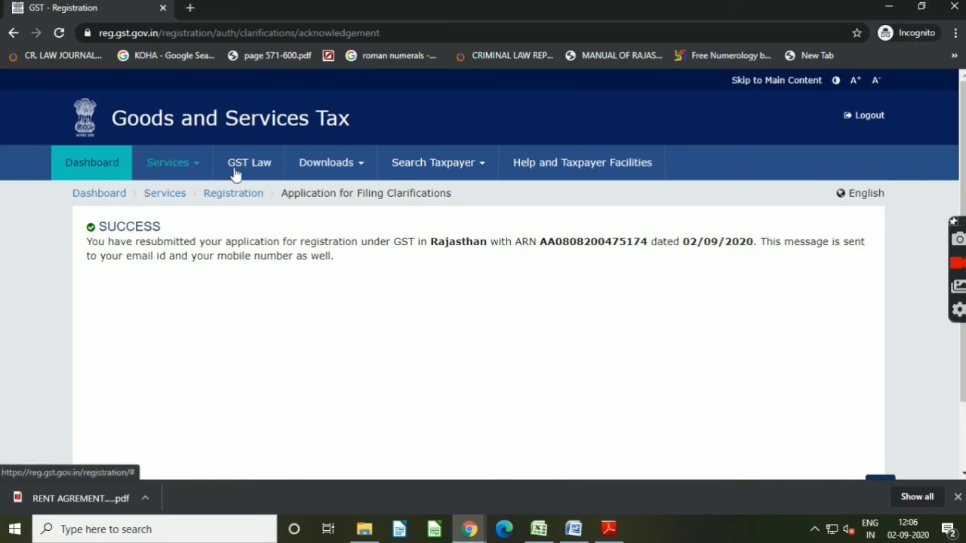
{"action": "left_click", "coordinate": [958, 264]}
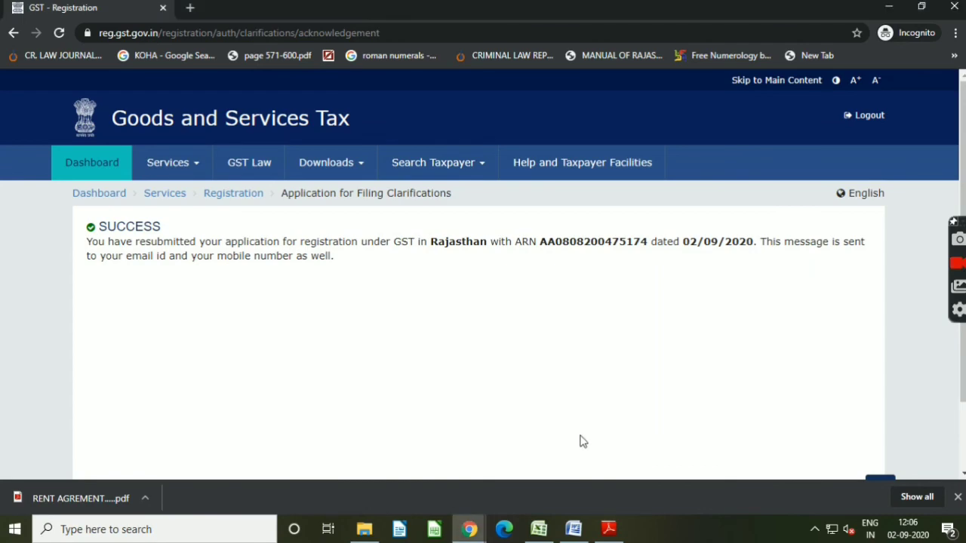